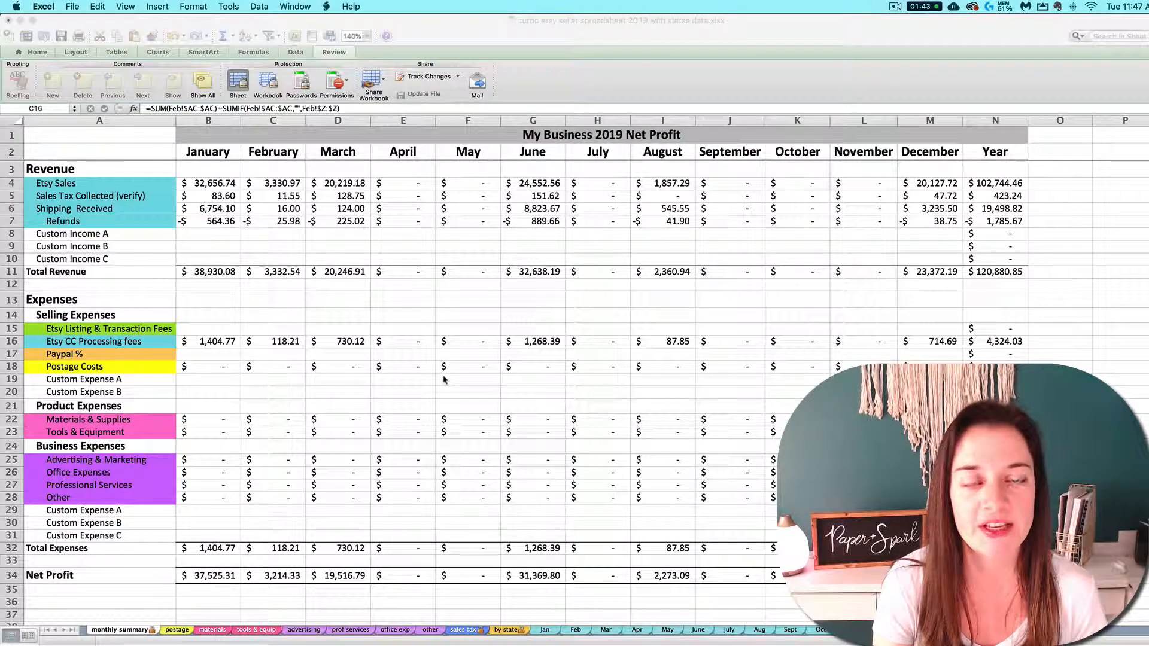
Rename the Custom Income A revenue row as Shopify Store
{"action": "key", "text": "super+c"}
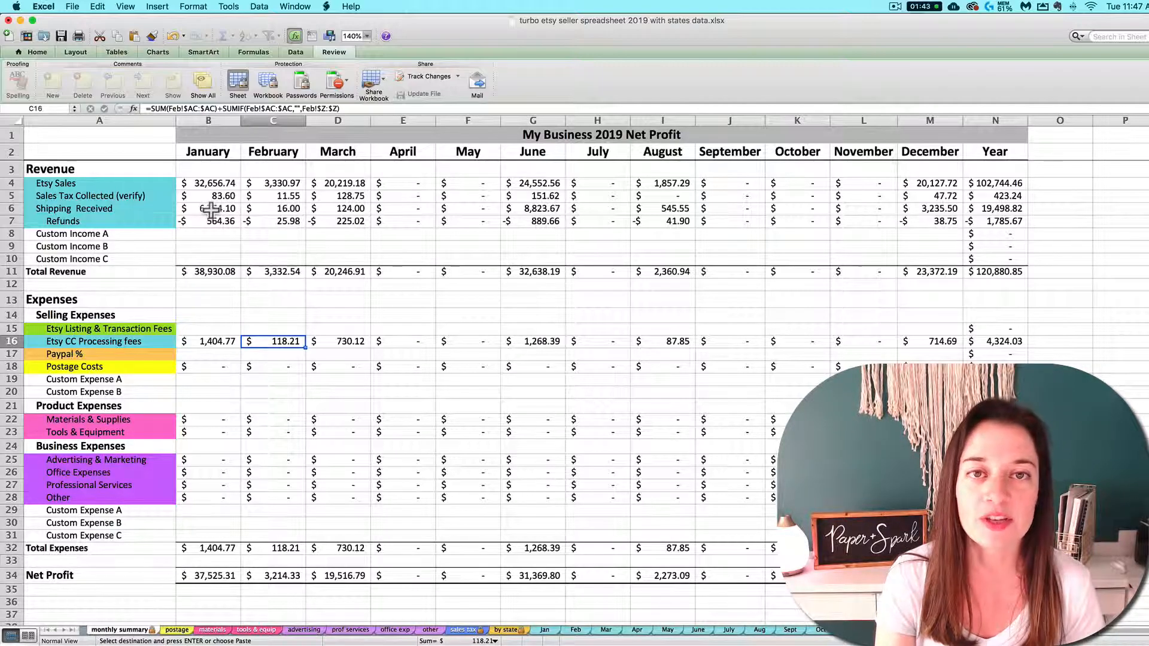
{"action": "left_click_drag", "start_coordinate": [133, 235], "coordinate": [127, 262]}
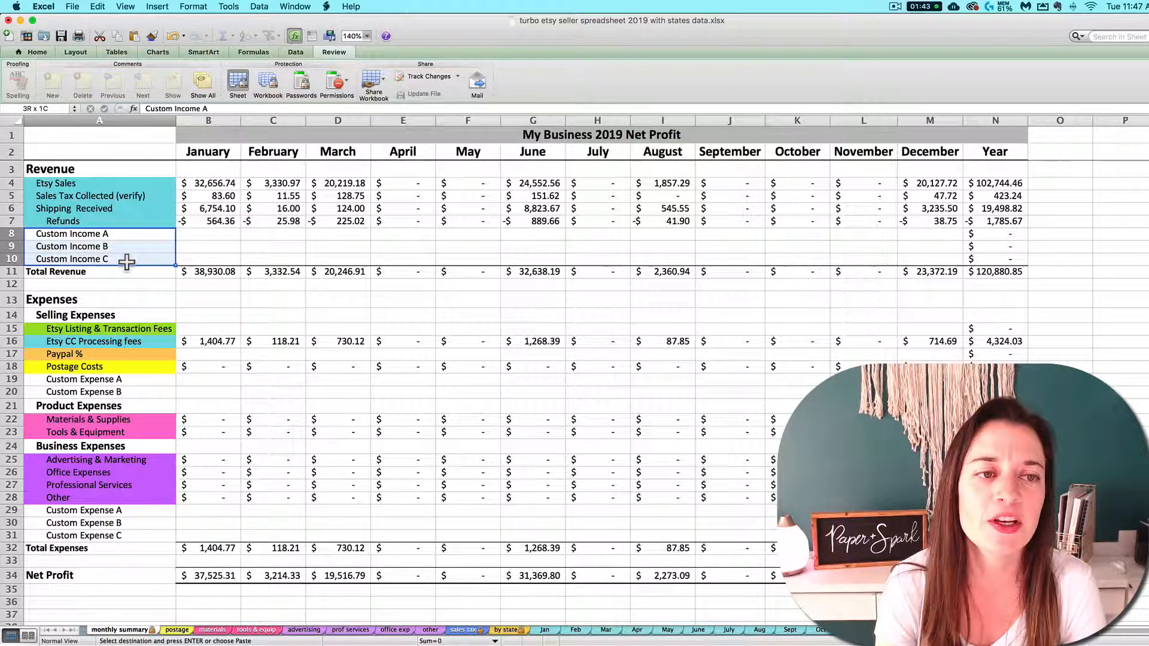
{"action": "left_click", "coordinate": [84, 237]}
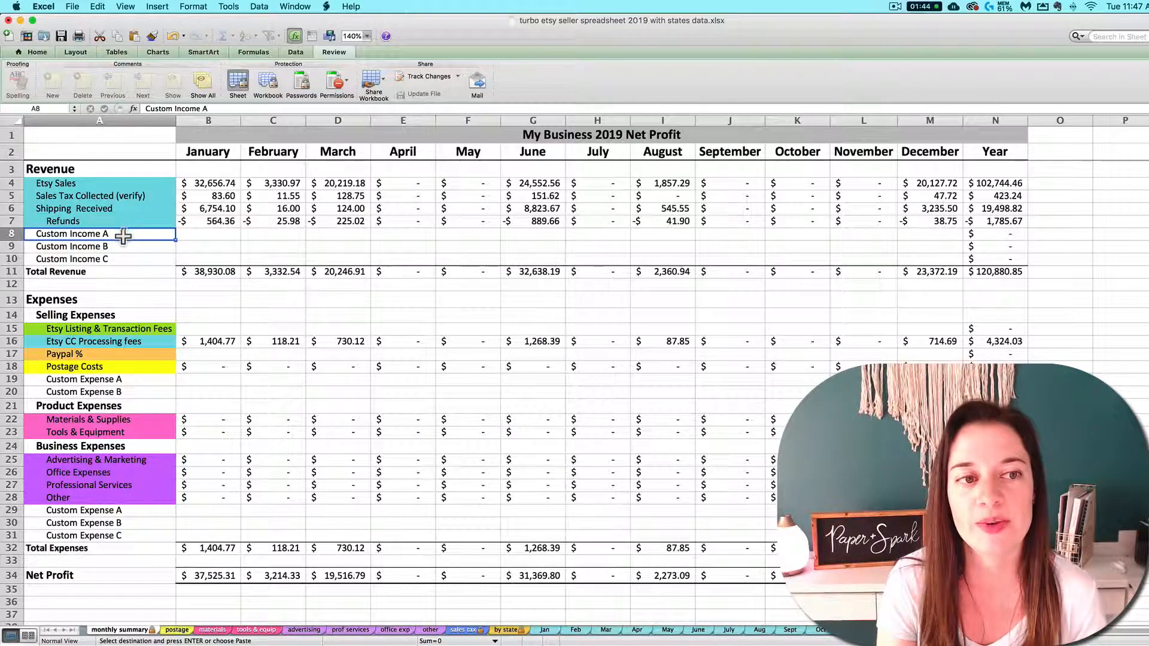
{"action": "left_click", "coordinate": [96, 246]}
{"action": "key", "text": "Up"}
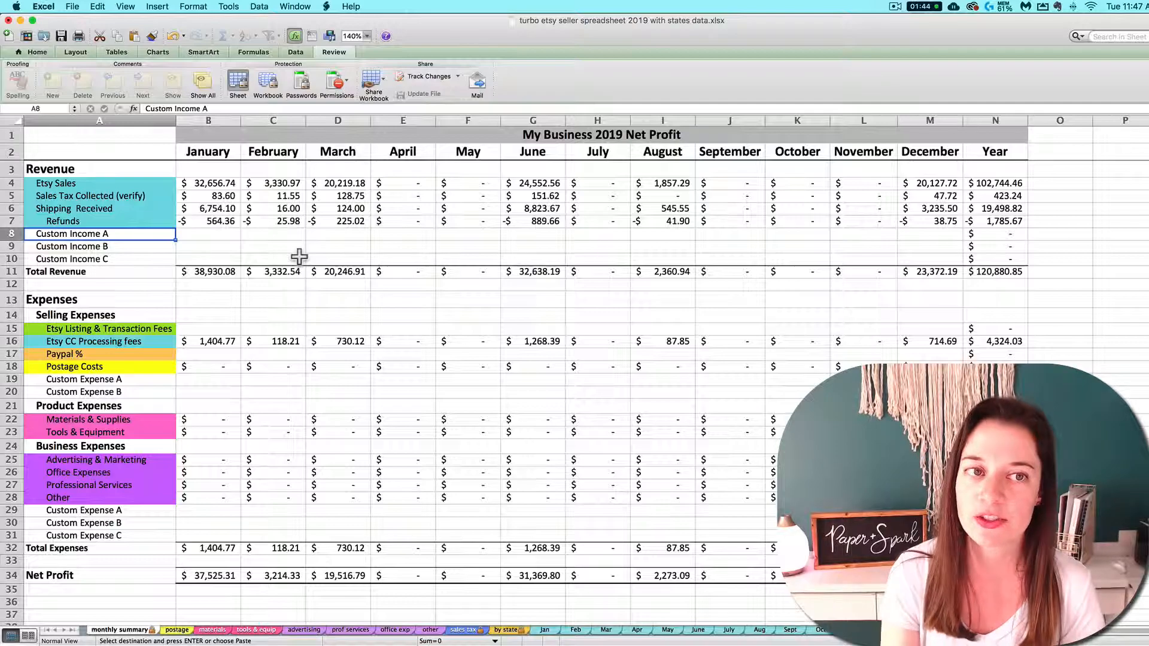
{"action": "type", "text": "Shopify Store"}
{"action": "key", "text": "Return"}
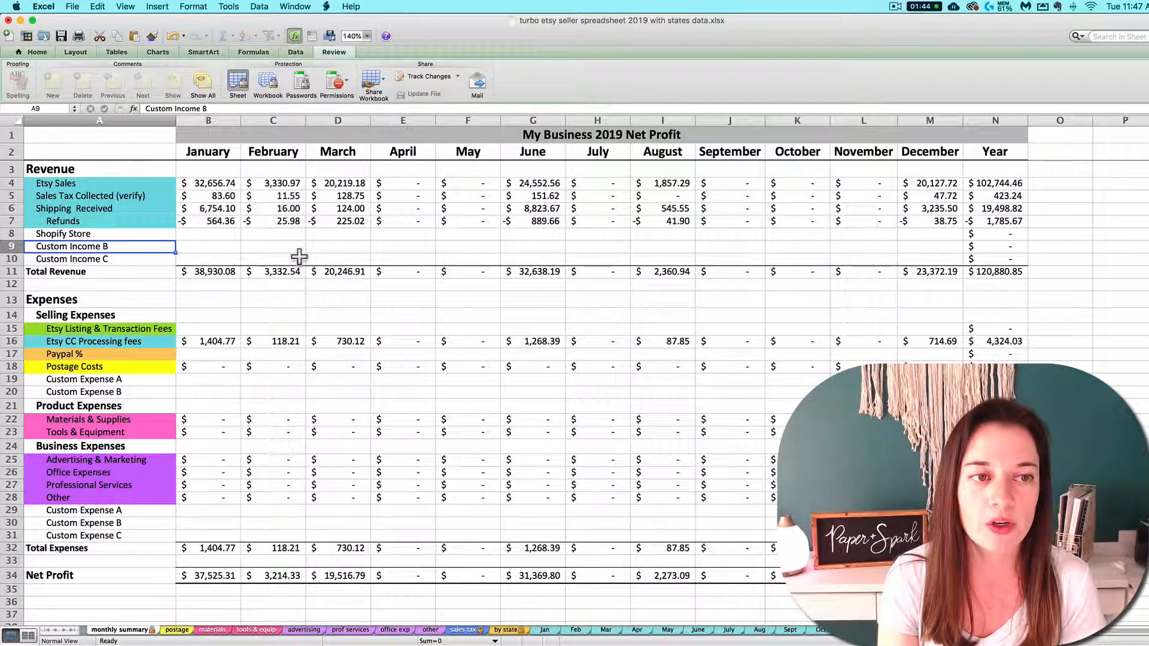
Rename the Custom Income B and Custom Income C rows as Local Craft Shows and Consignment Sales
{"action": "type", "text": "Local Cra"}
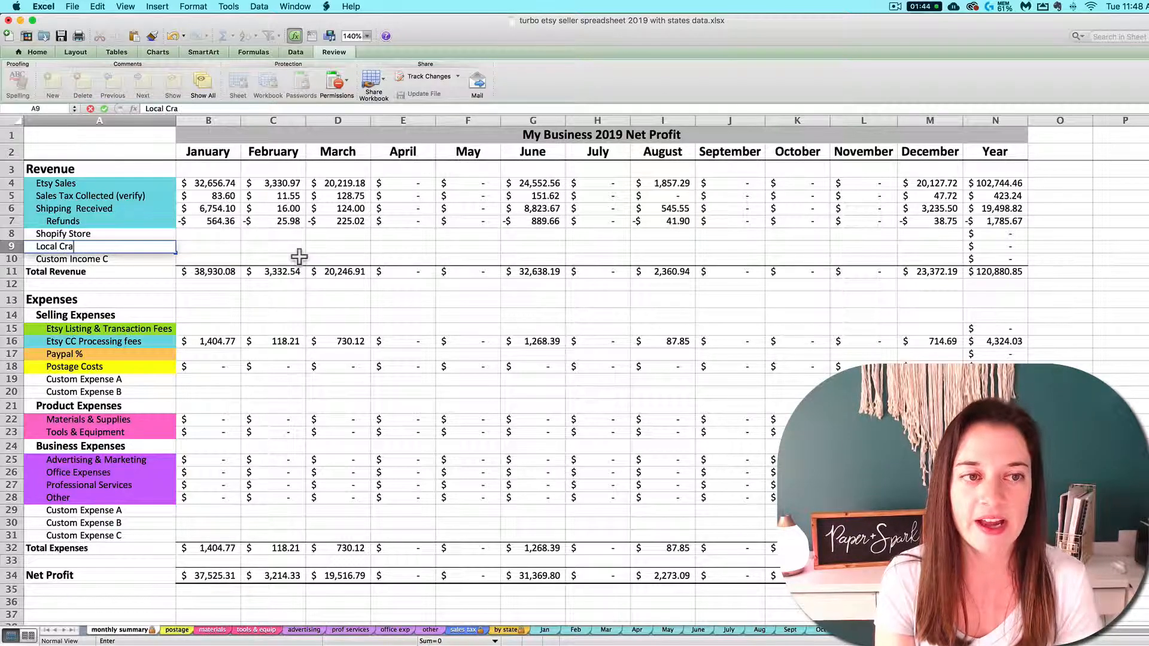
{"action": "type", "text": "ft Shows"}
{"action": "key", "text": "Return"}
{"action": "type", "text": "Consignment Sales"}
{"action": "key", "text": "Return"}
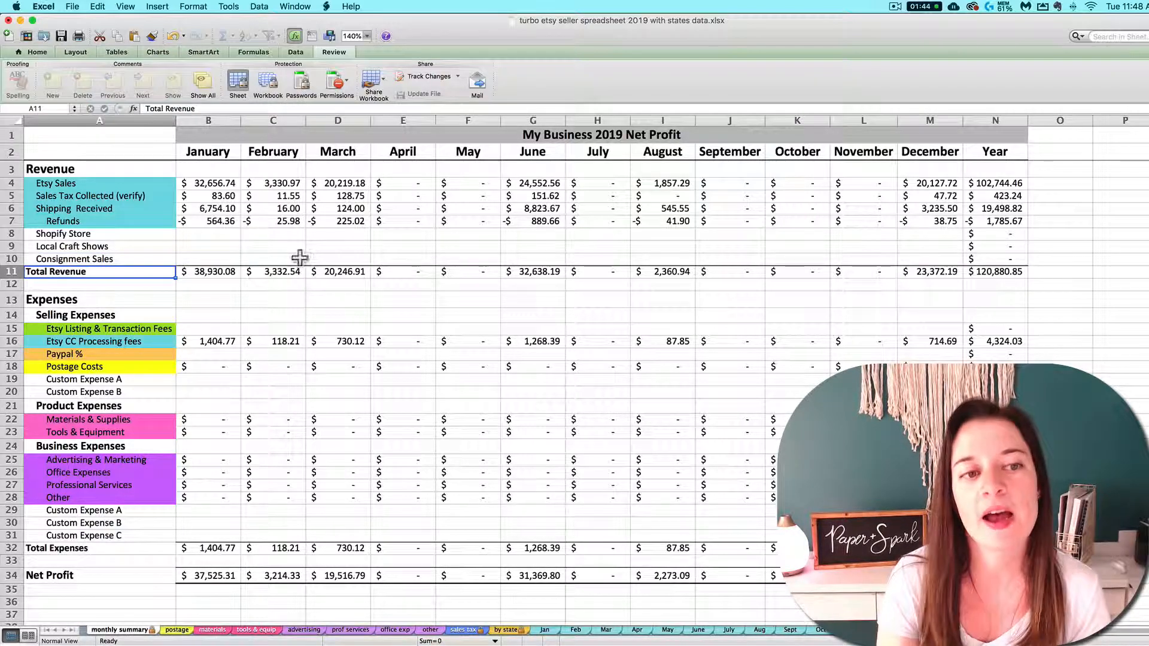
Enter Local Craft Shows revenue of 550 for January and 545 for February
{"action": "left_click", "coordinate": [219, 249]}
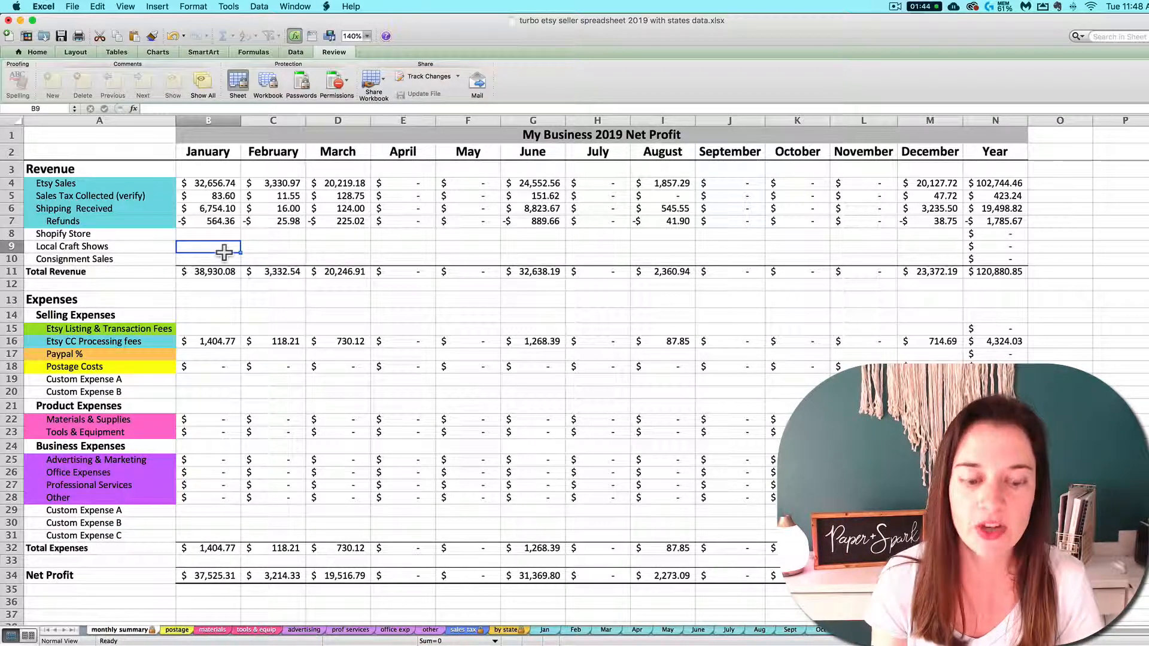
{"action": "type", "text": "550"}
{"action": "key", "text": "Return"}
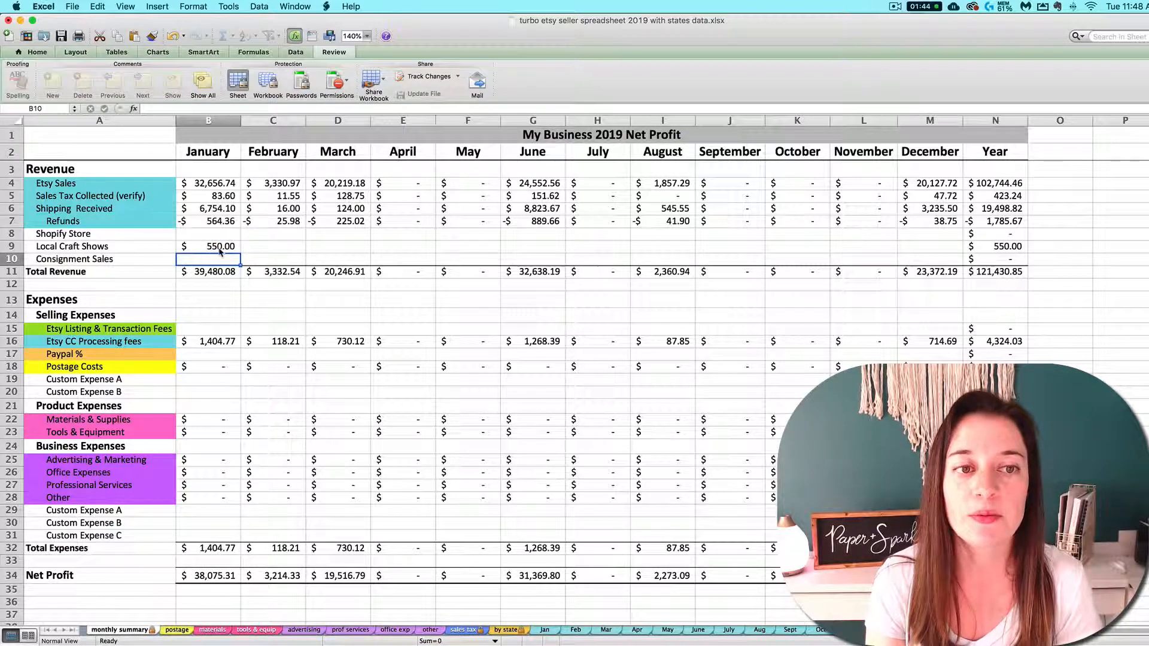
{"action": "left_click", "coordinate": [281, 251]}
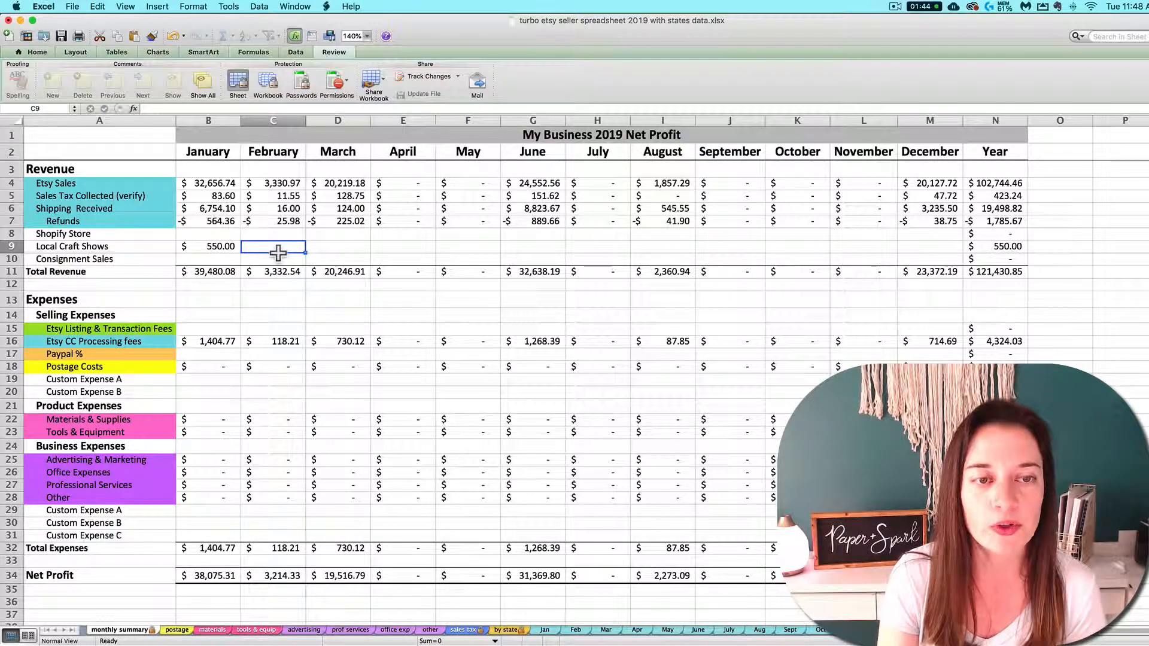
{"action": "type", "text": "545"}
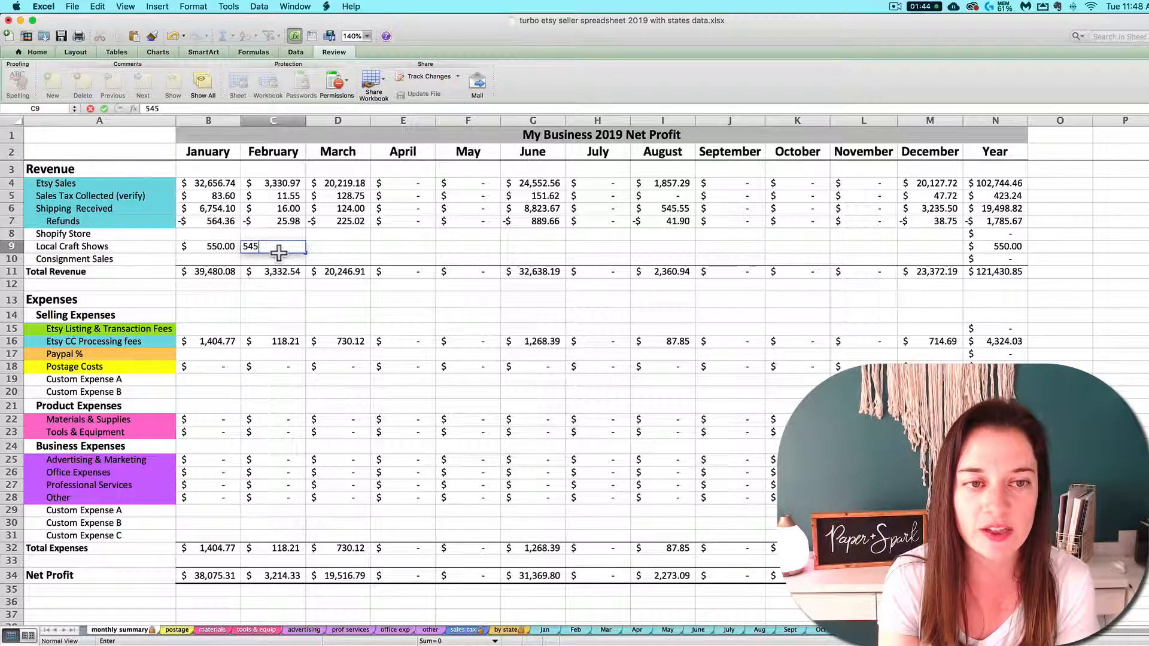
{"action": "key", "text": "Return"}
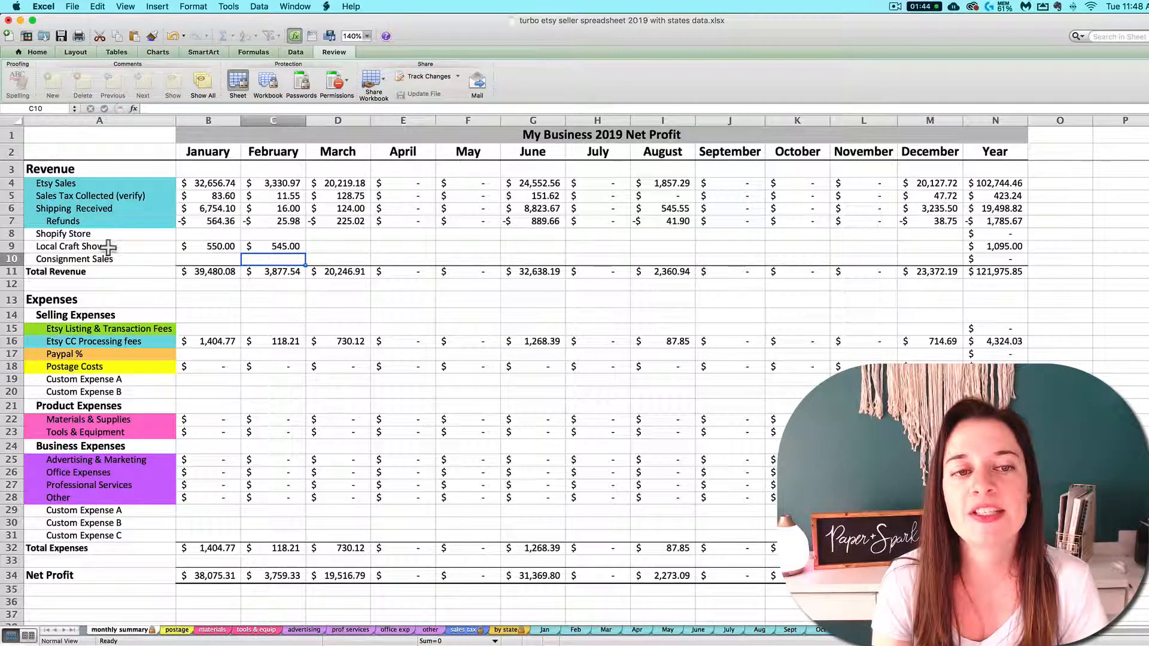
Switch to Safari and browse the import add-ons in the Paper + Spark shop
{"action": "left_click", "coordinate": [73, 234]}
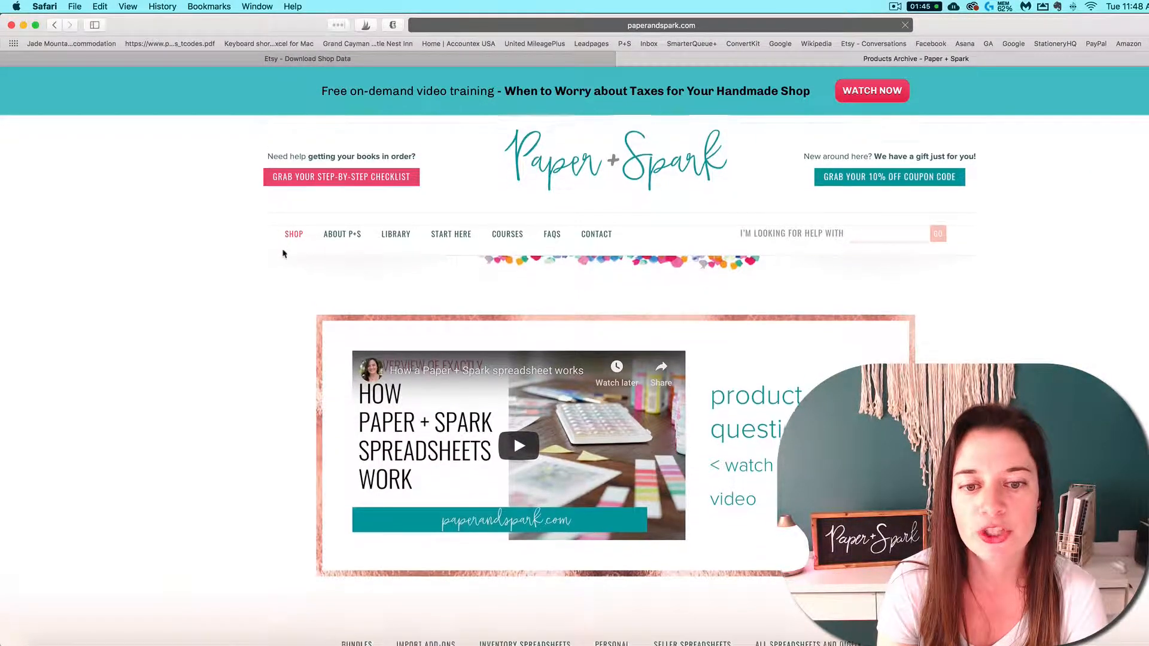
{"action": "scroll", "coordinate": [492, 557], "scroll_direction": "down", "scroll_amount": 3}
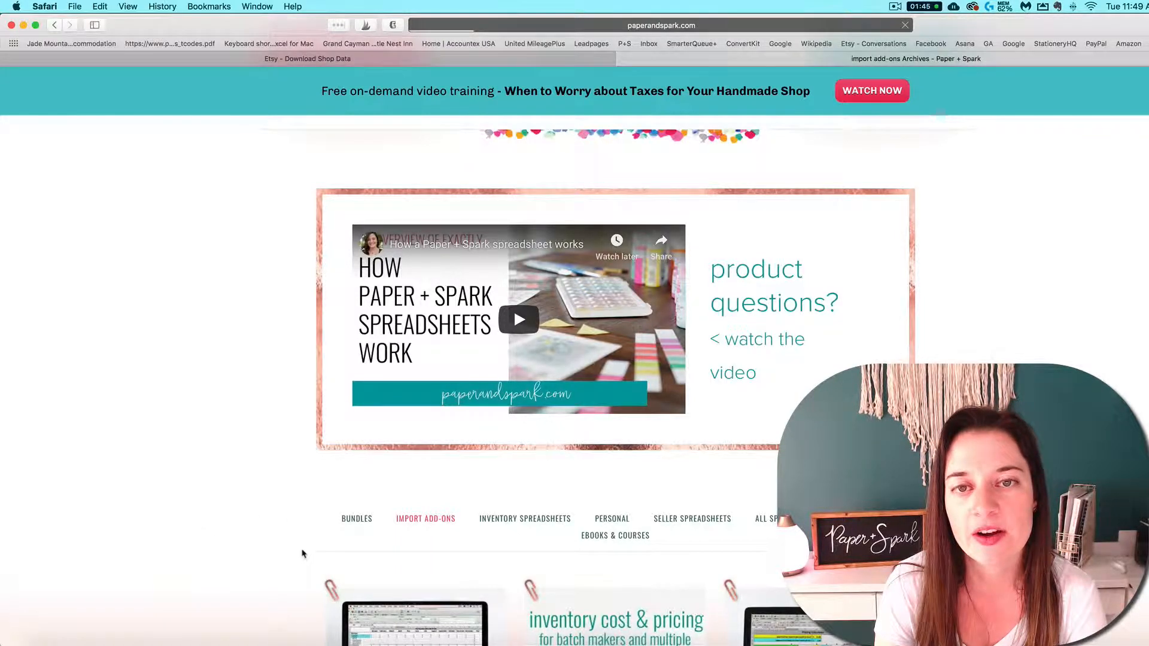
{"action": "scroll", "coordinate": [355, 537], "scroll_direction": "down", "scroll_amount": 10}
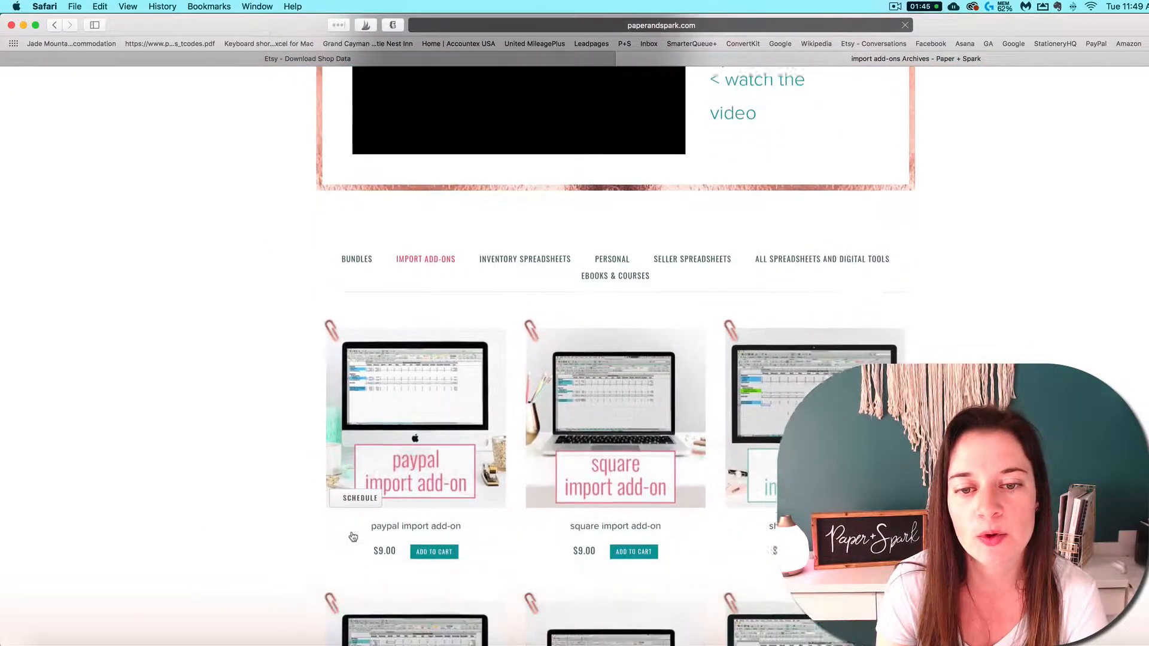
{"action": "scroll", "coordinate": [354, 537], "scroll_direction": "up", "scroll_amount": 1}
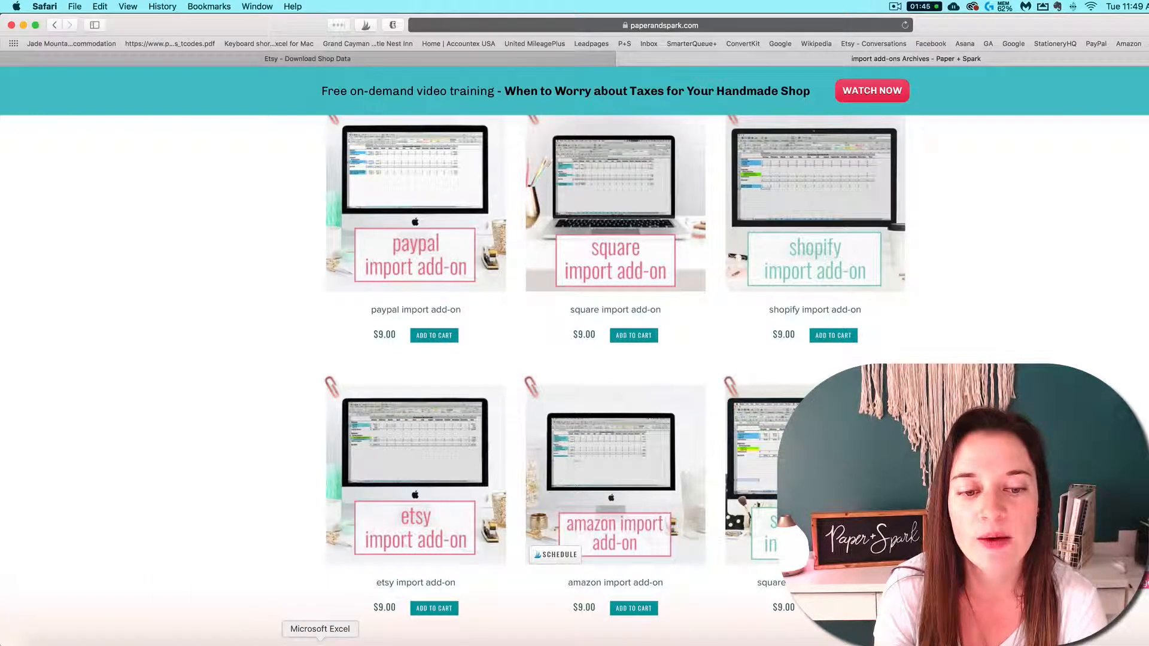
Switch back to Excel and enter 1293.68 as February's Shopify Store revenue in the turbo Etsy seller workbook
{"action": "left_click", "coordinate": [320, 643]}
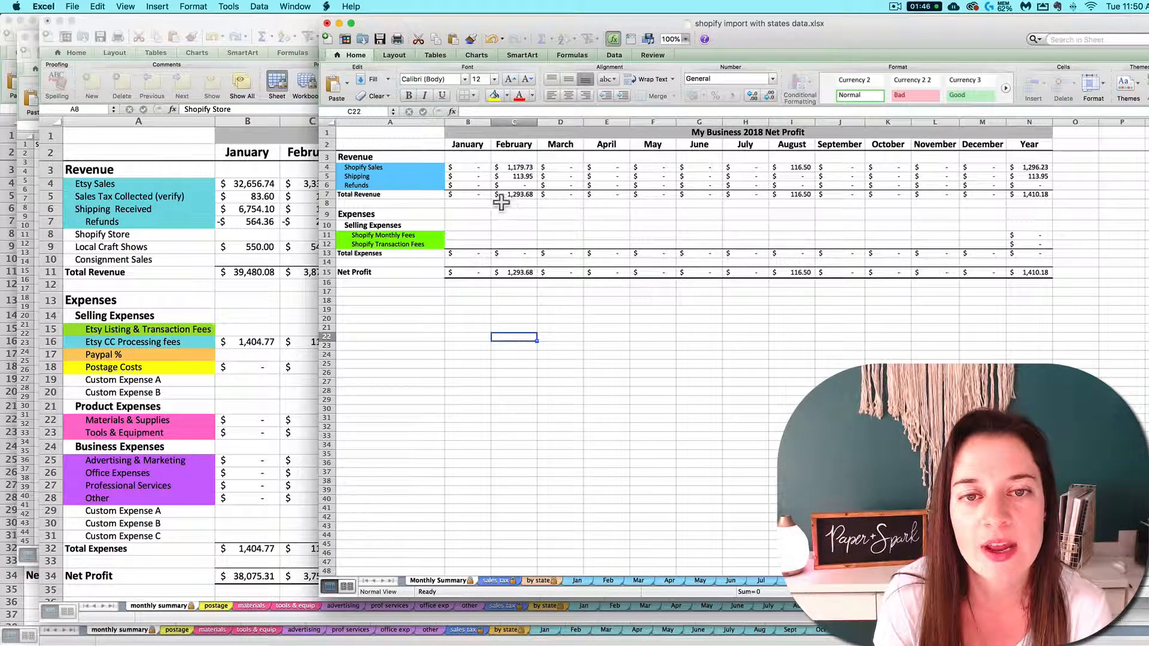
{"action": "left_click", "coordinate": [312, 252]}
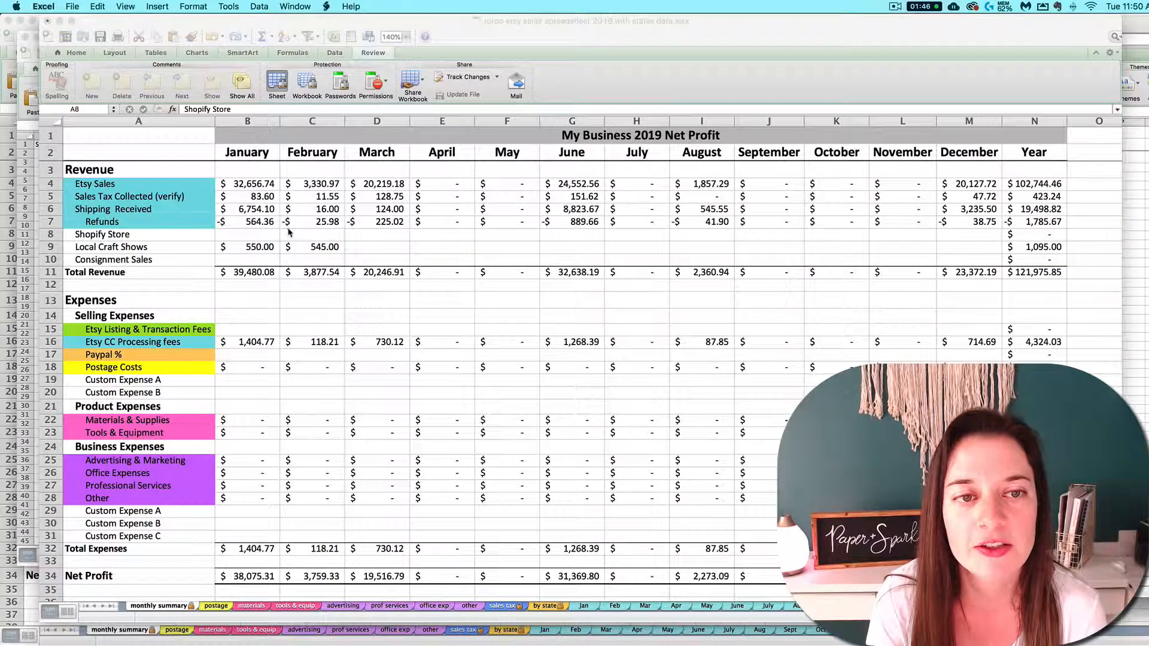
{"action": "left_click", "coordinate": [323, 238]}
{"action": "type", "text": "1293.68"}
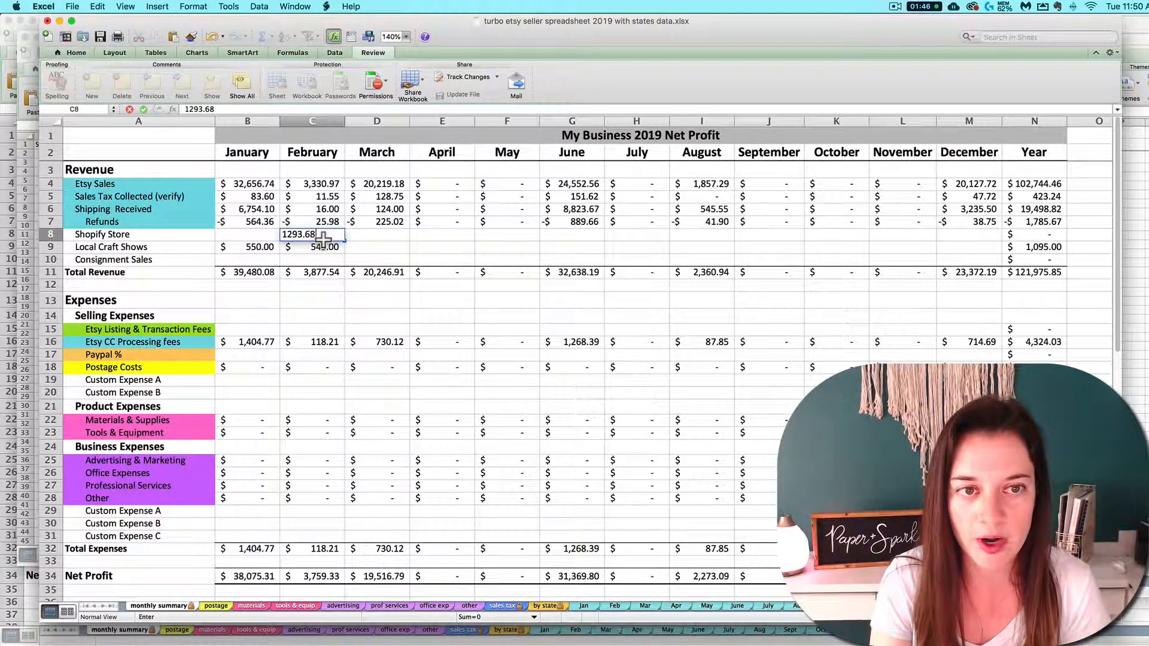
{"action": "key", "text": "Return"}
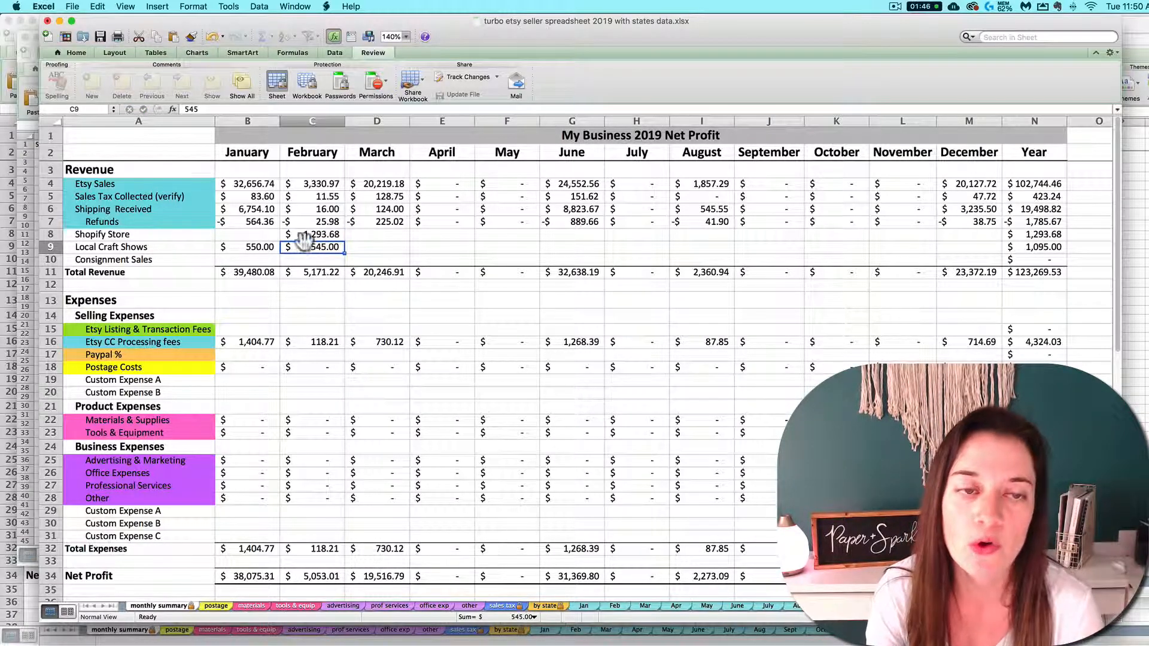
Compare the Shopify import workbook's monthly summary with the Shopify Store, Local Craft Shows and Consignment Sales rows in the Etsy workbook
{"action": "left_click", "coordinate": [1137, 296]}
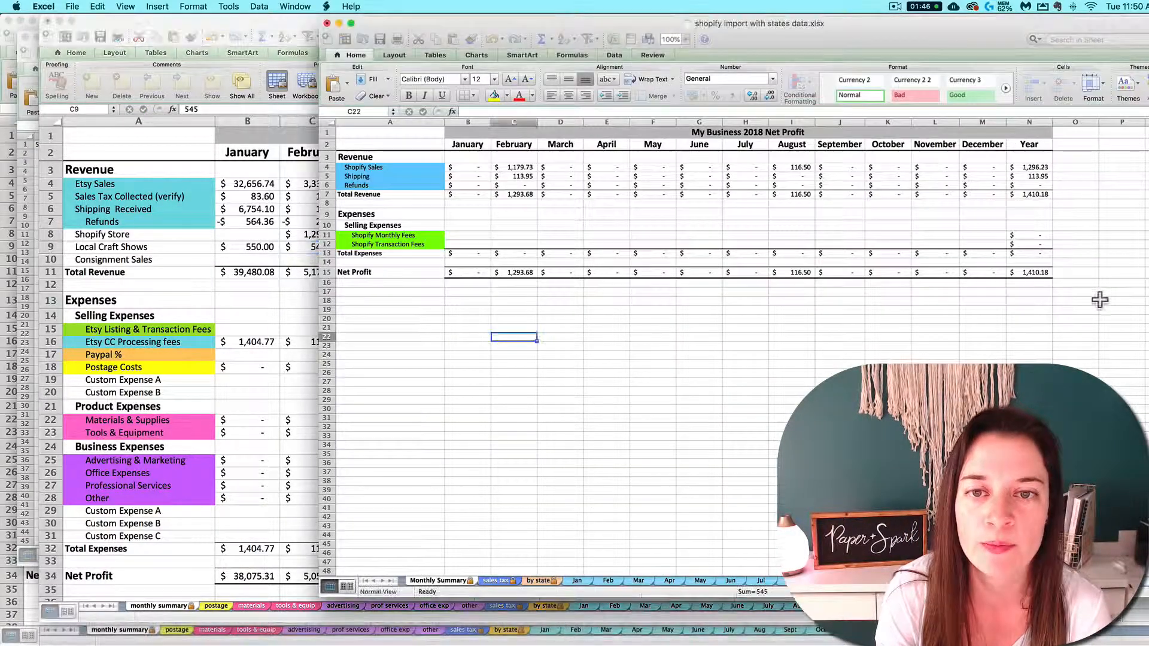
{"action": "left_click", "coordinate": [248, 269]}
{"action": "left_click", "coordinate": [295, 236]}
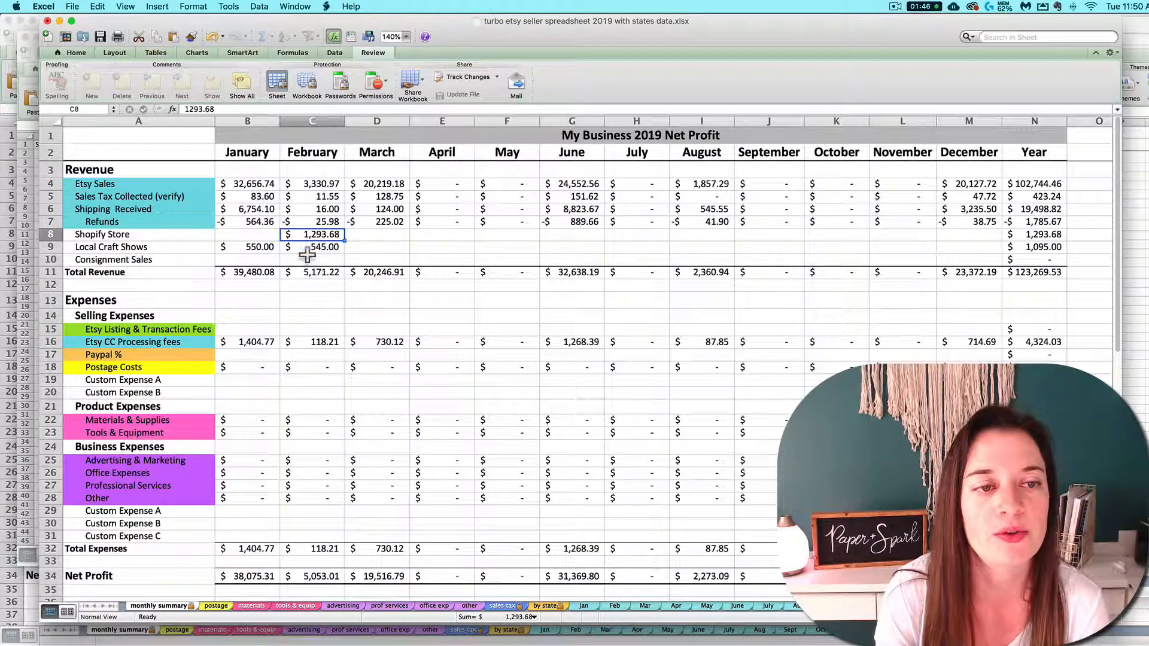
{"action": "left_click", "coordinate": [187, 238]}
{"action": "left_click", "coordinate": [155, 249]}
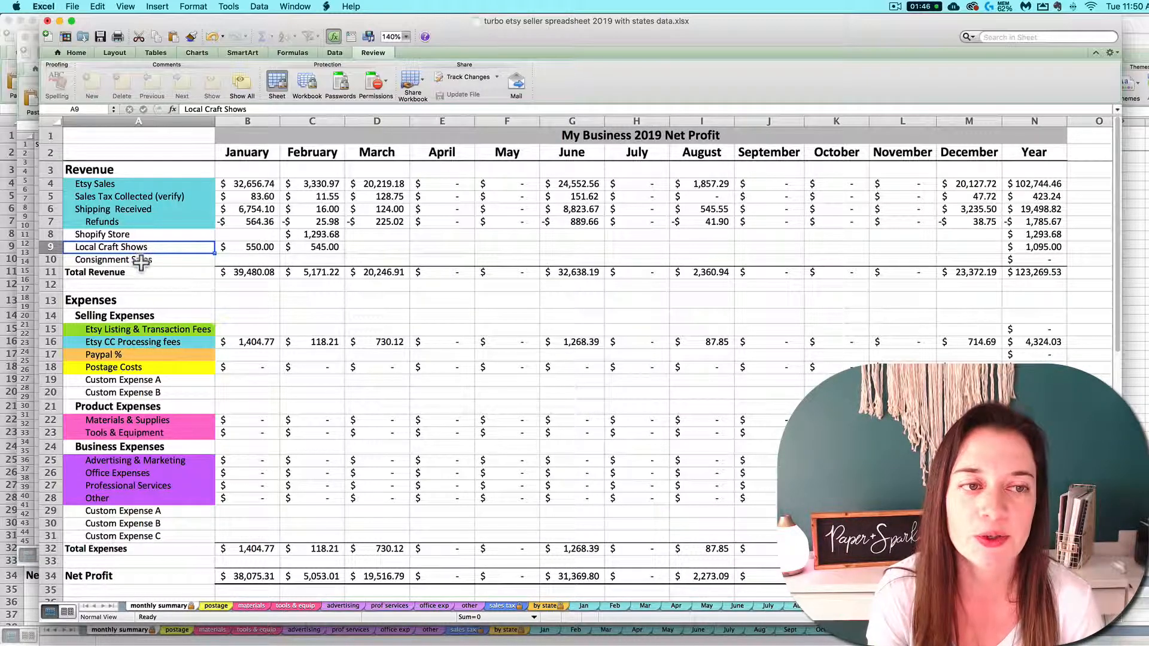
{"action": "left_click", "coordinate": [141, 259]}
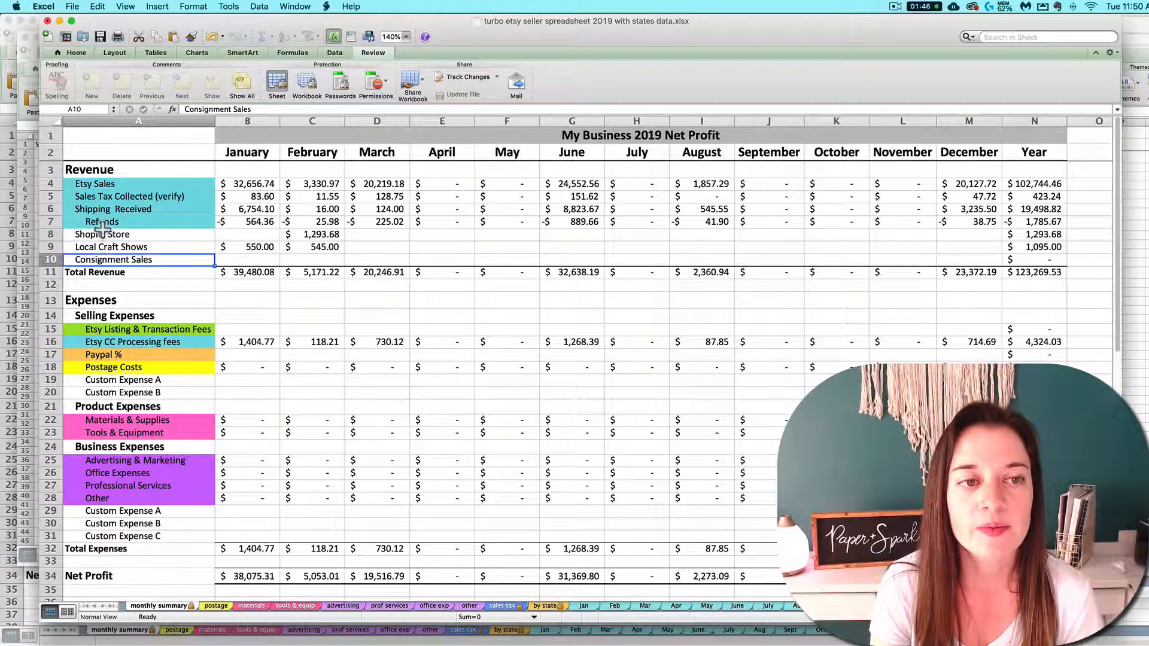
{"action": "left_click", "coordinate": [106, 275]}
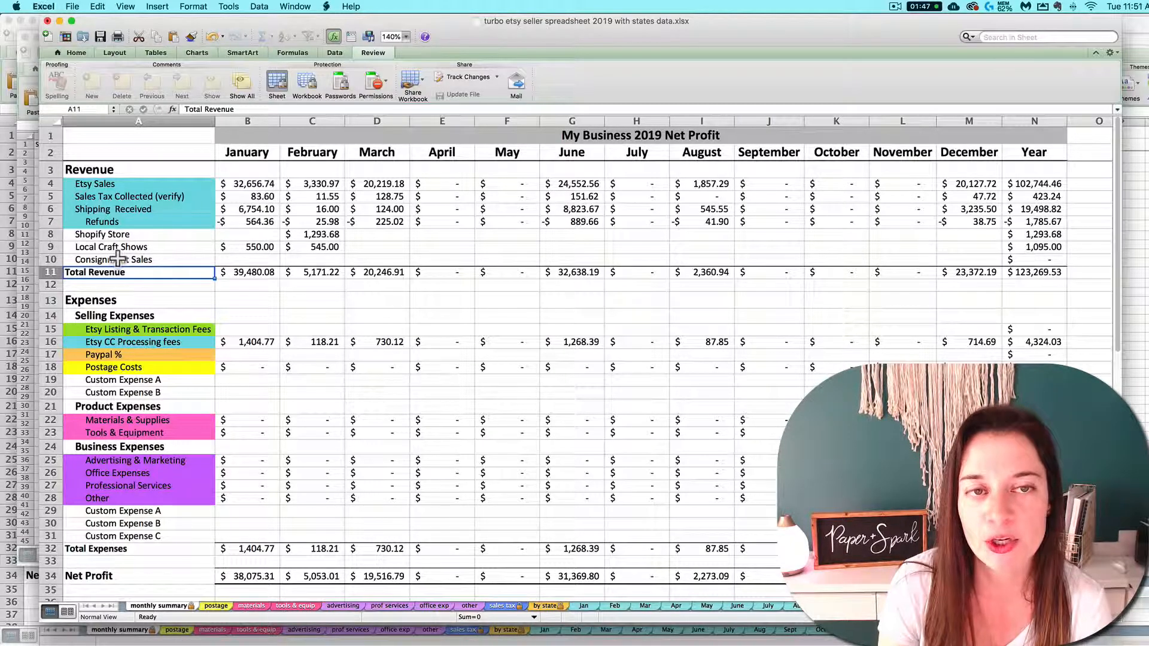
Insert two blank rows above Total Revenue on the monthly summary sheet
{"action": "left_click", "coordinate": [47, 273]}
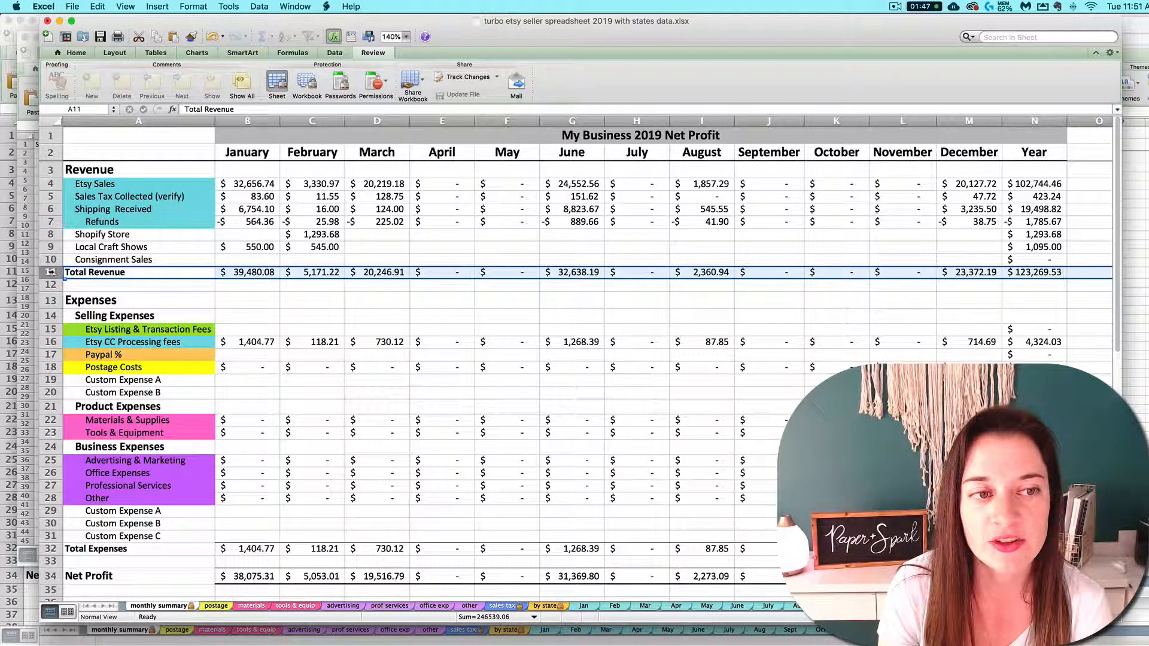
{"action": "left_click_drag", "start_coordinate": [51, 272], "coordinate": [50, 284]}
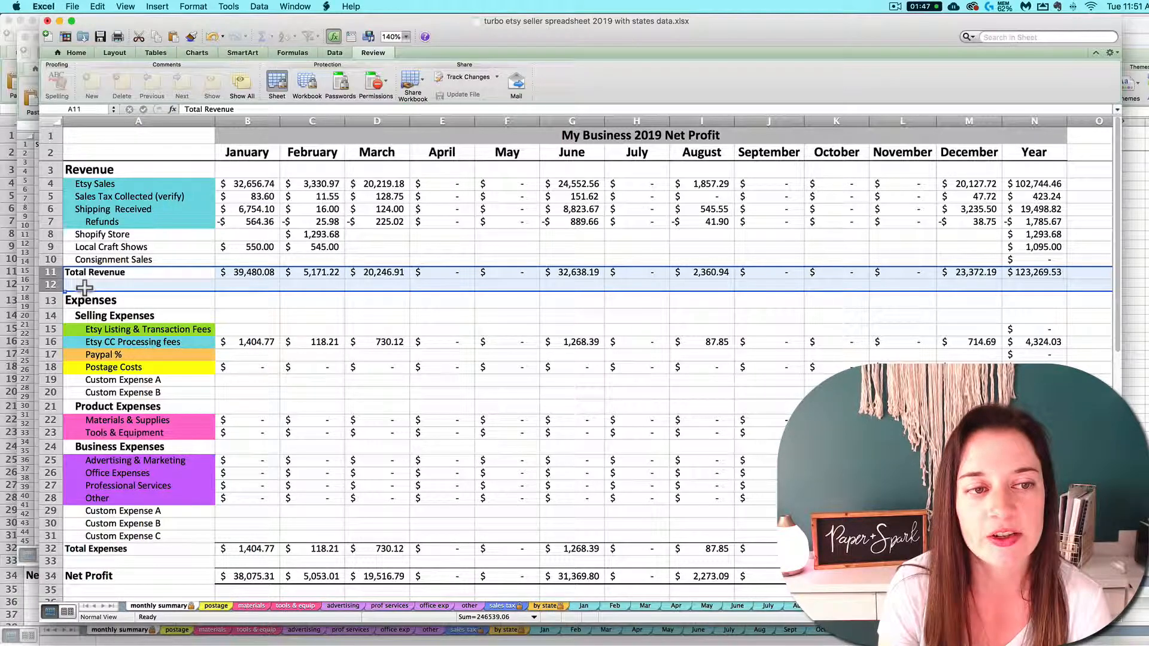
{"action": "right_click", "coordinate": [50, 271]}
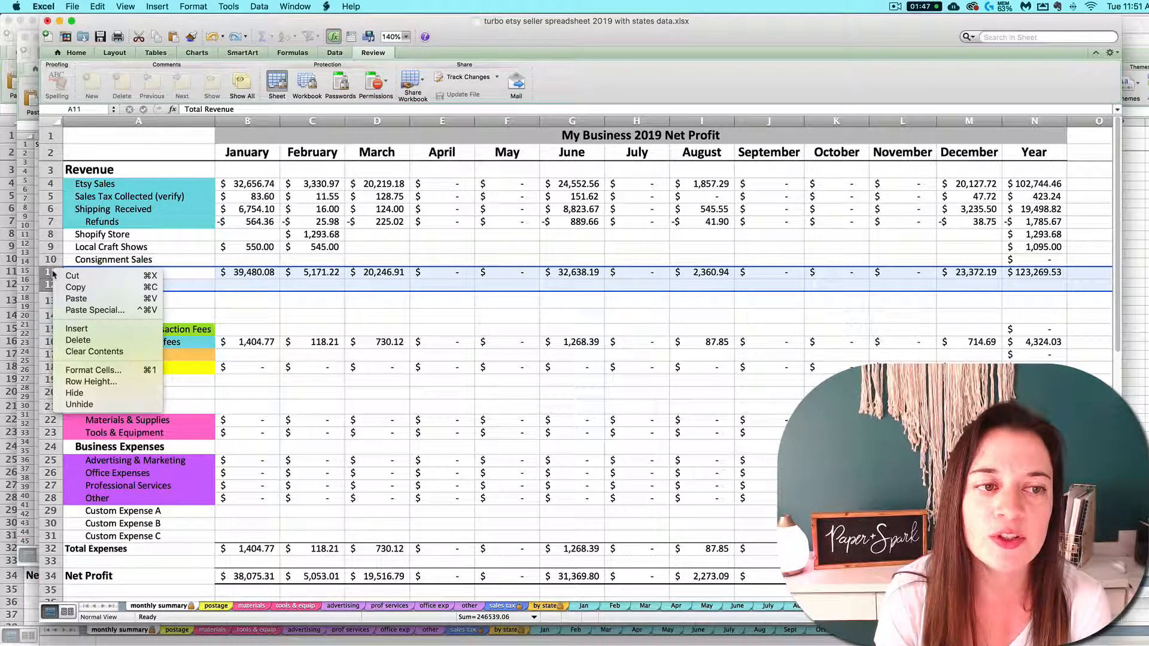
{"action": "left_click", "coordinate": [90, 332]}
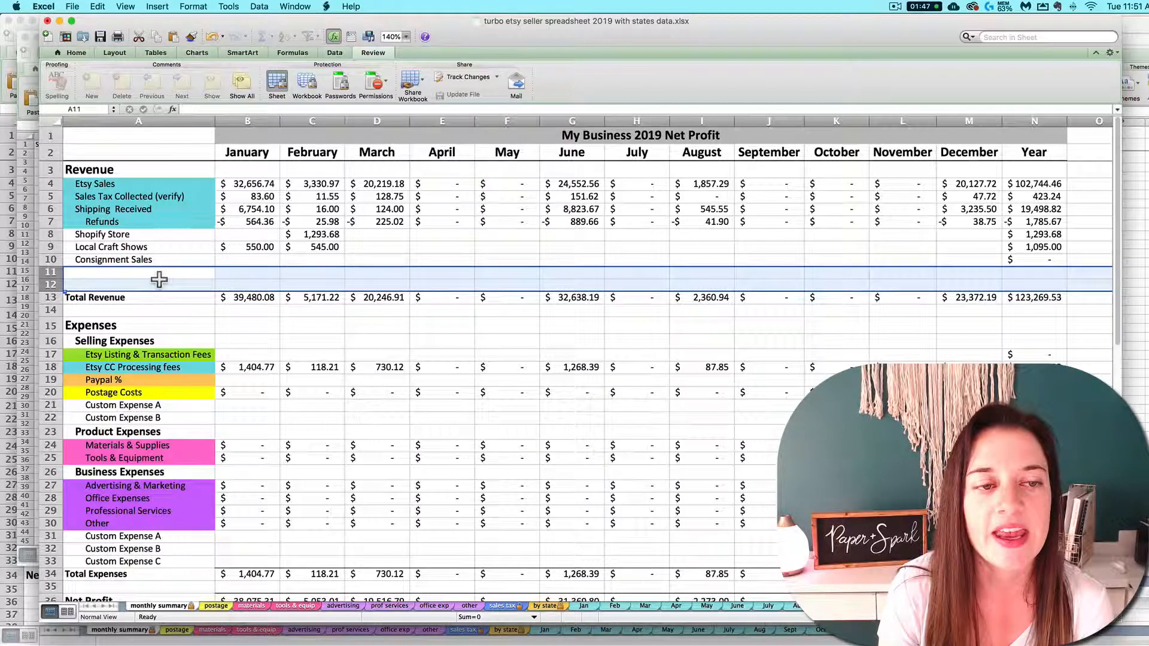
Label the two new revenue rows Affiliate Sales and WooCommerce Site, with January amounts of 500 and 1000
{"action": "left_click", "coordinate": [159, 274]}
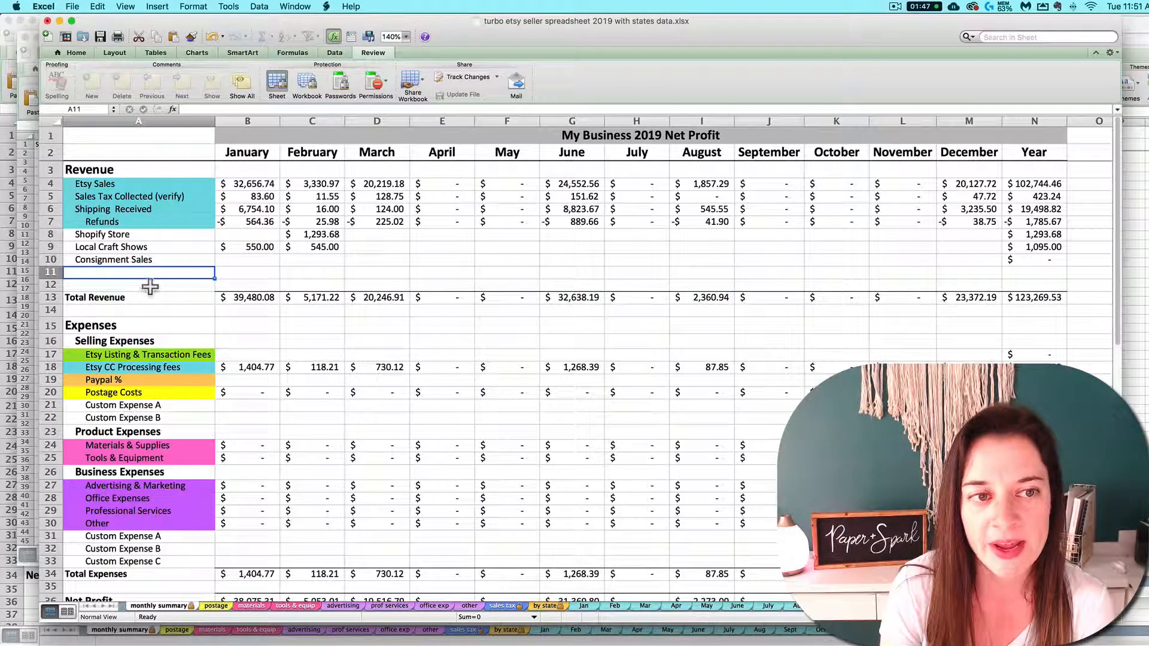
{"action": "type", "text": "Affil"}
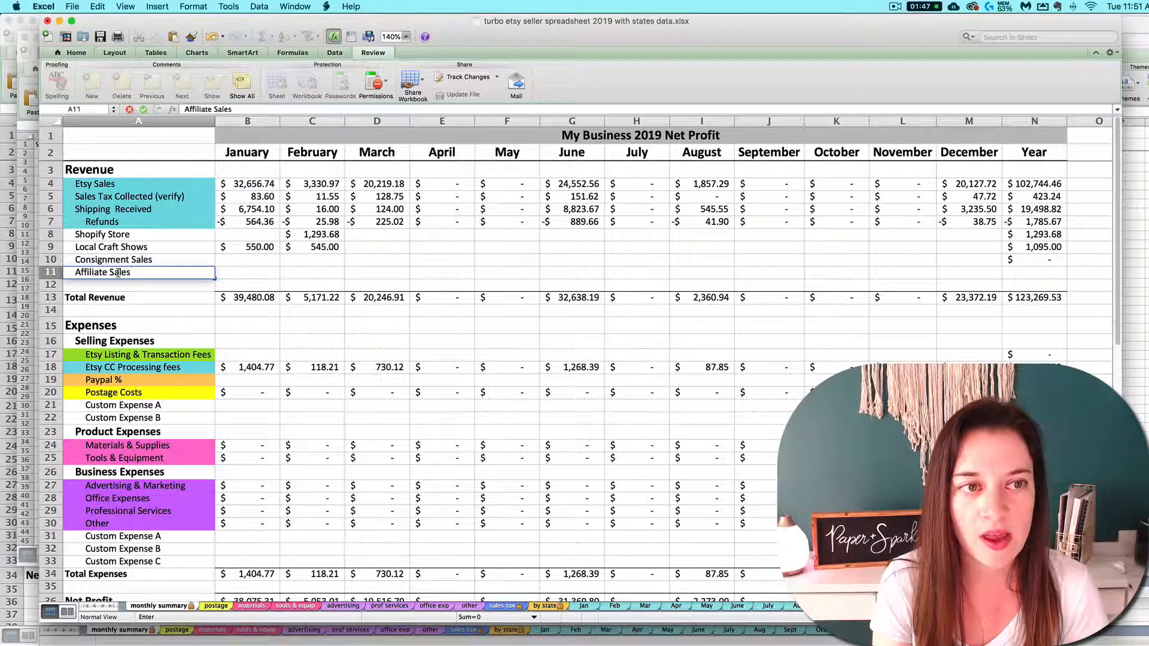
{"action": "type", "text": "iate Sales"}
{"action": "key", "text": "Return"}
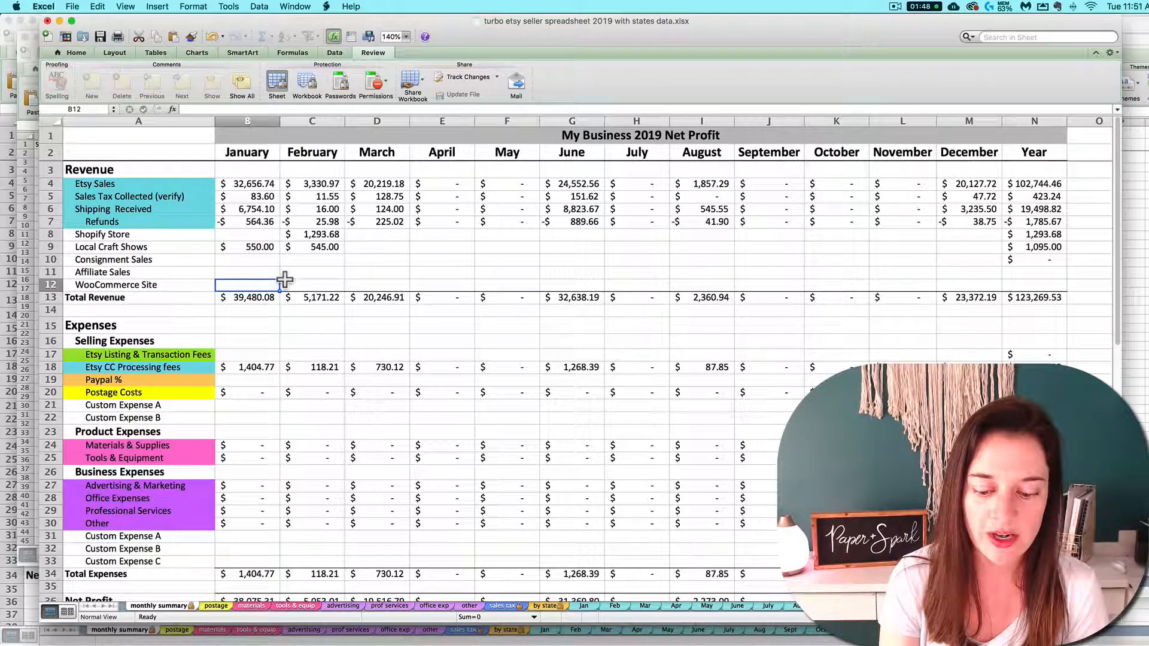
{"action": "type", "text": "10"}
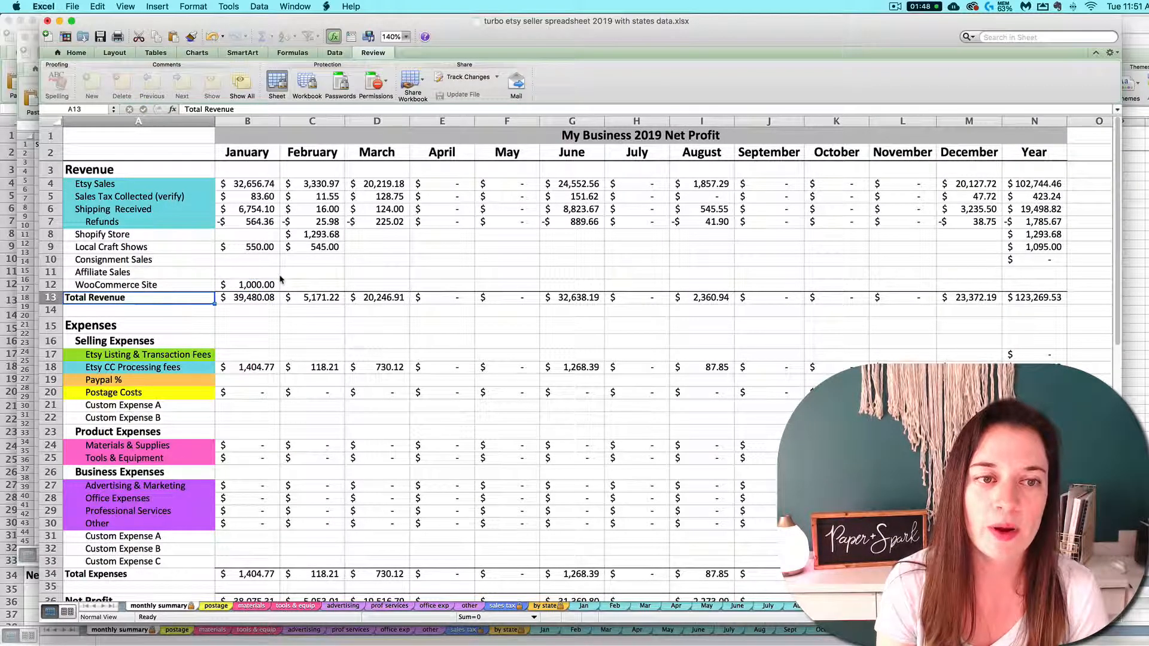
{"action": "left_click", "coordinate": [266, 280]}
Examine the January Total Revenue formula, the rest of the Total Revenue row and the revenue cells in the Year column
{"action": "left_click", "coordinate": [246, 299]}
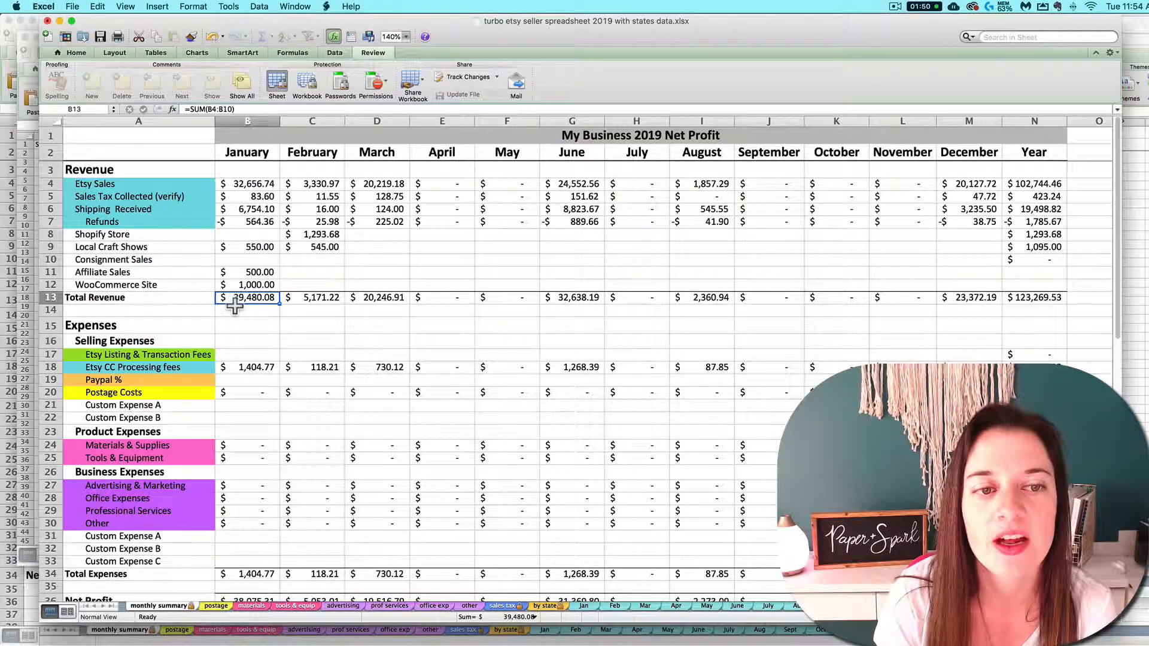
{"action": "left_click_drag", "start_coordinate": [237, 305], "coordinate": [1029, 305]}
{"action": "left_click_drag", "start_coordinate": [1030, 186], "coordinate": [1044, 288]}
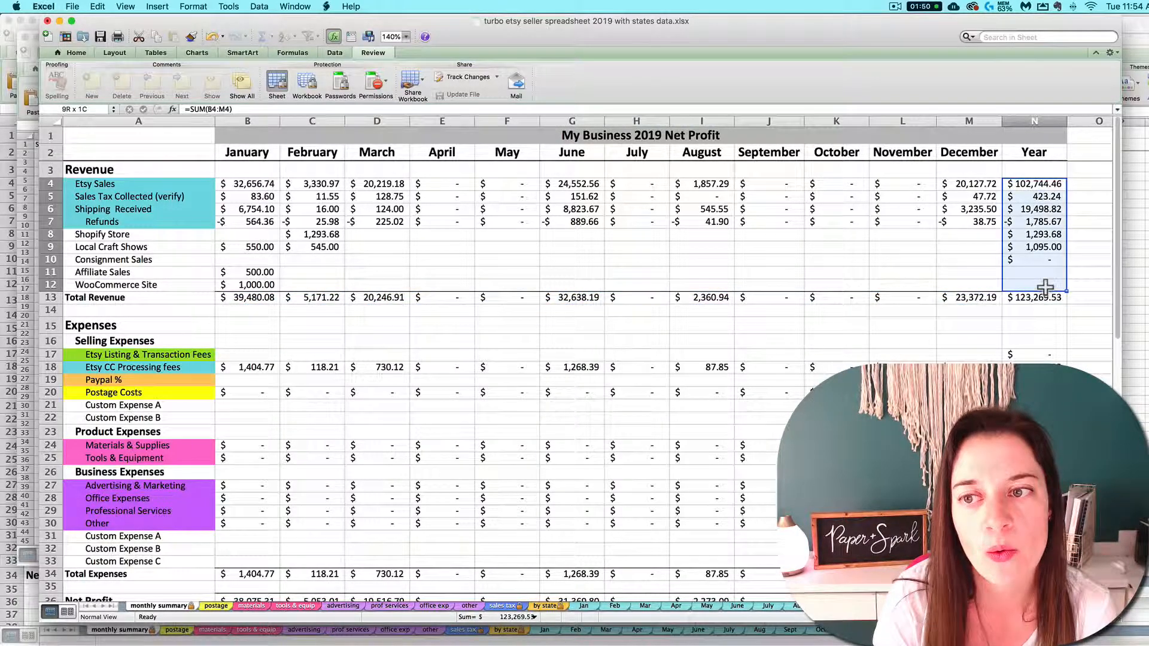
Remove the protection from the monthly summary sheet so that the January Total Revenue formula can be edited
{"action": "left_click", "coordinate": [251, 298]}
{"action": "left_click", "coordinate": [219, 110]}
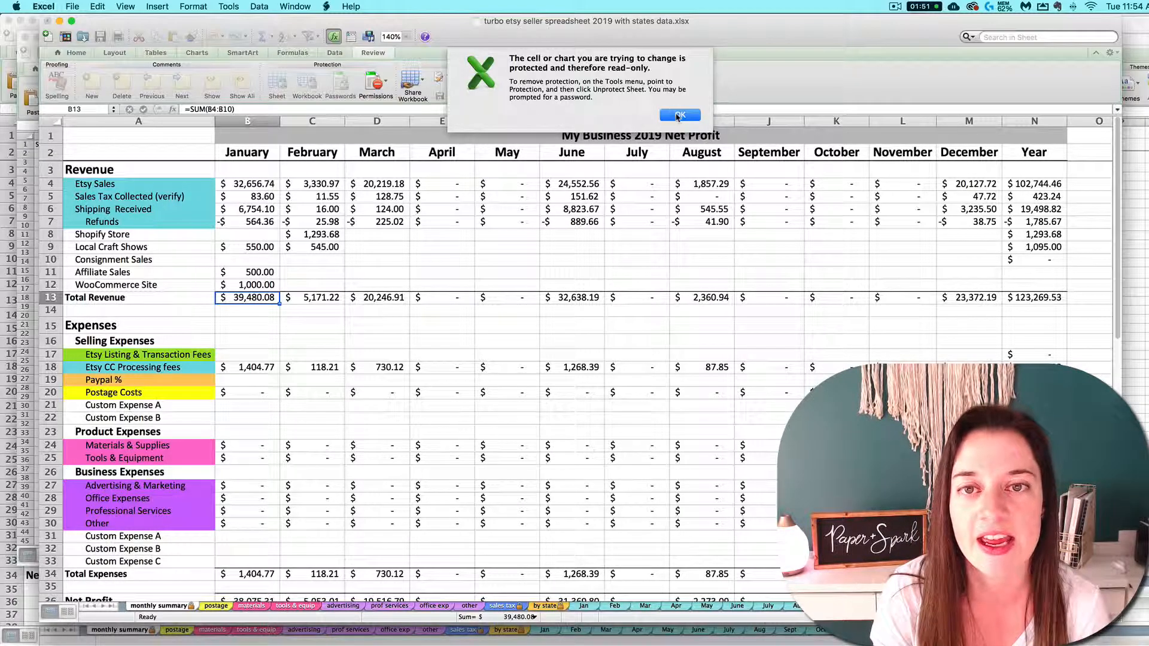
{"action": "left_click", "coordinate": [679, 115]}
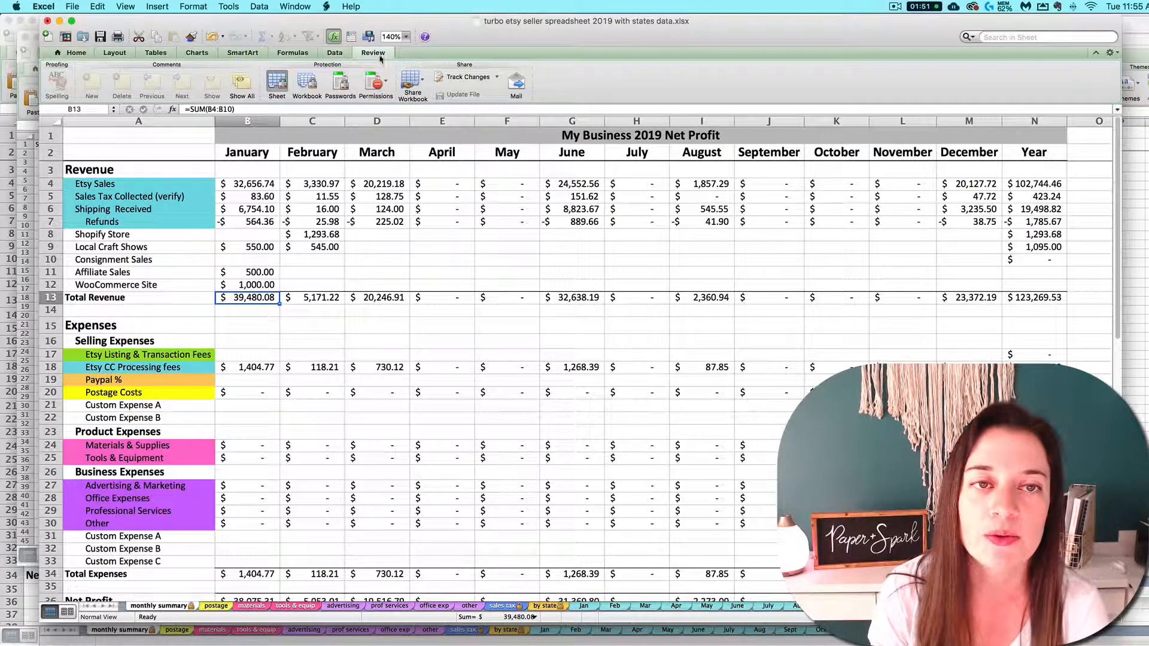
{"action": "left_click", "coordinate": [274, 83]}
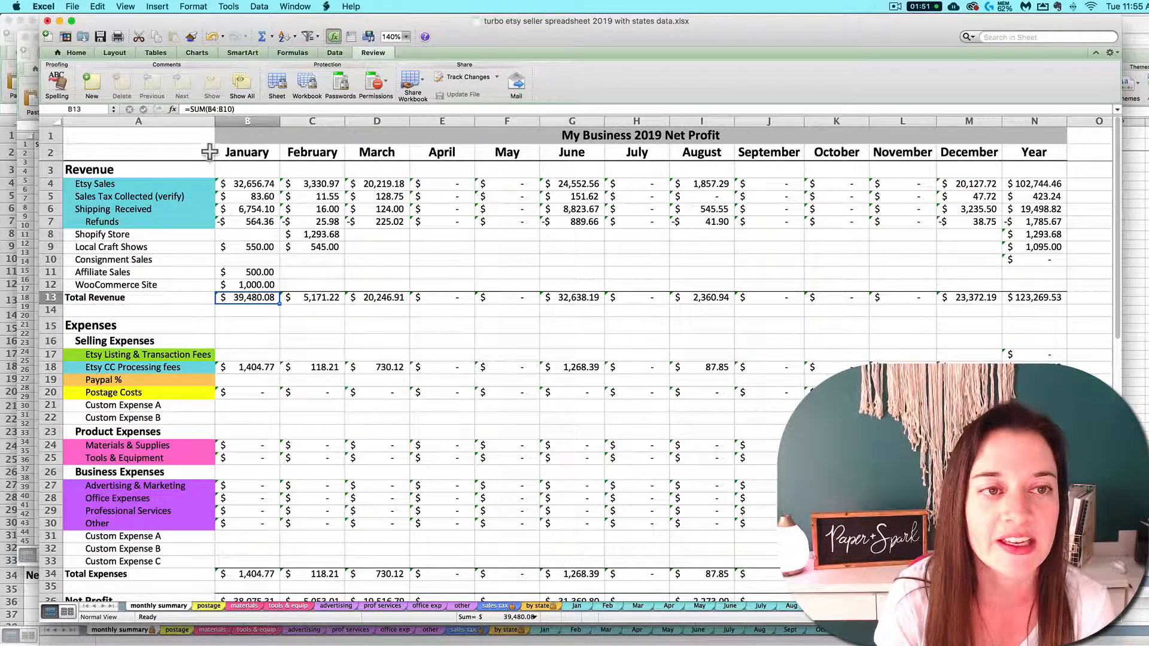
Extend the January Total Revenue formula to =SUM(B4:B12) so it includes the Affiliate Sales and WooCommerce Site rows
{"action": "left_click", "coordinate": [209, 109]}
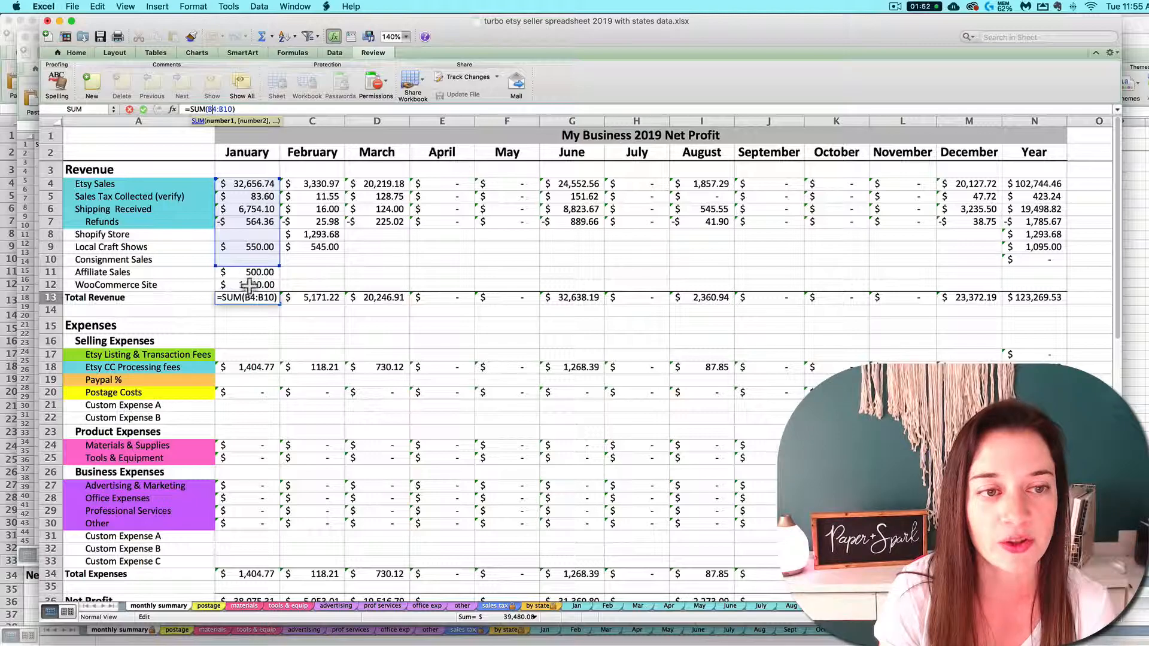
{"action": "left_click_drag", "start_coordinate": [283, 273], "coordinate": [284, 289]}
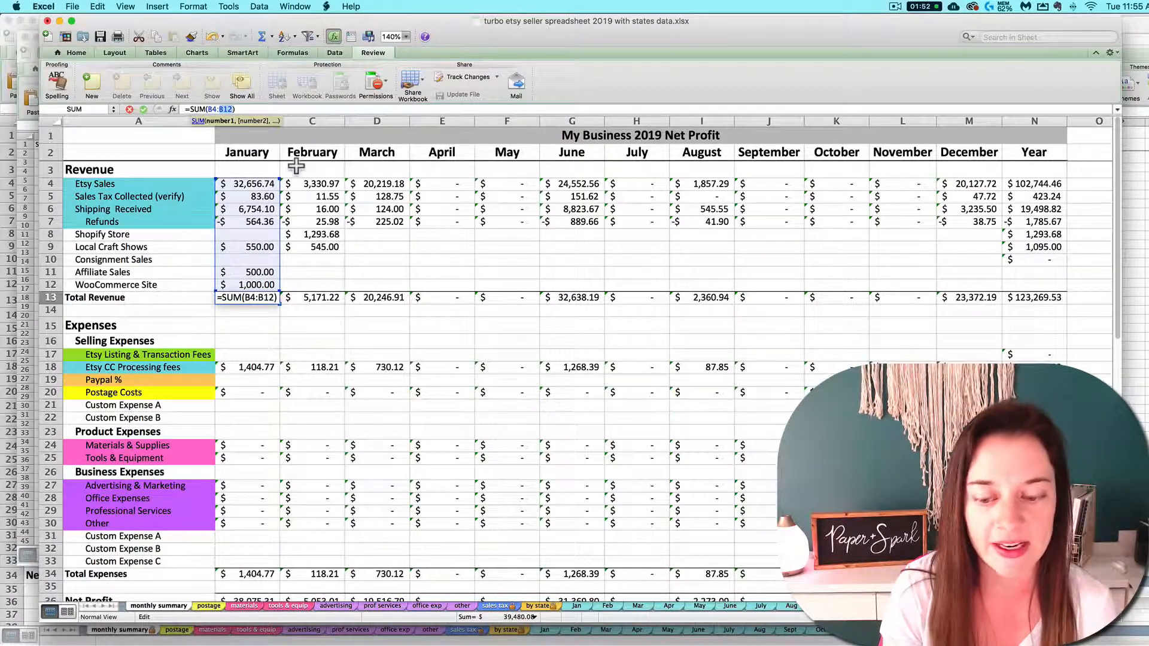
{"action": "key", "text": "Return"}
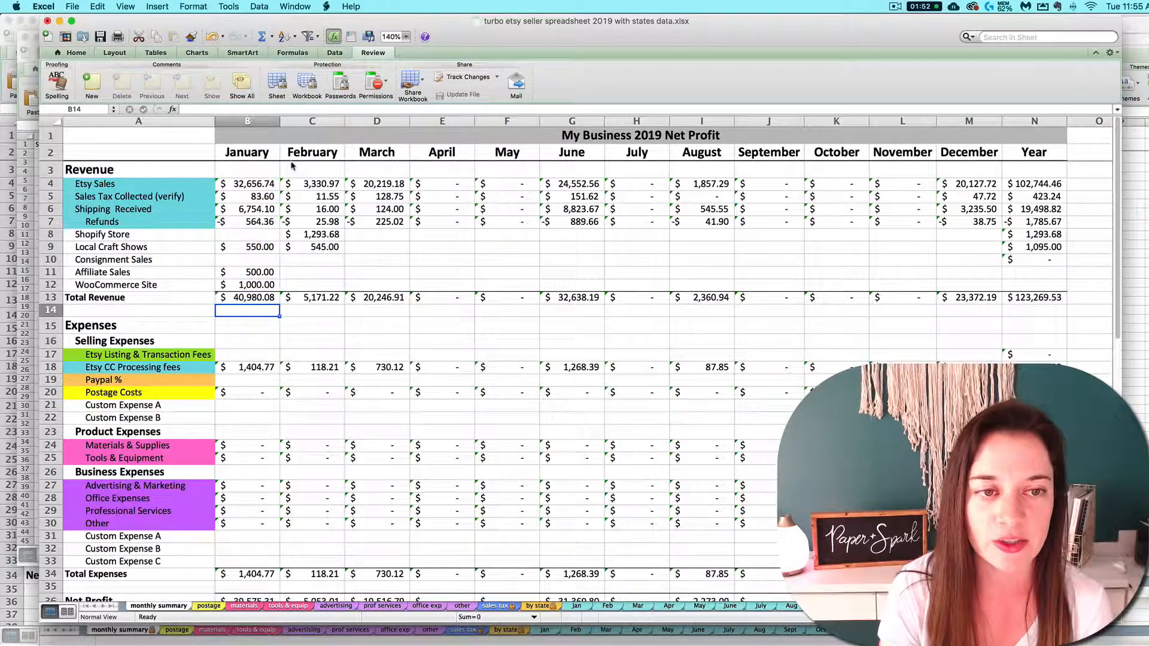
Fill the January Total Revenue formula across through December and check the February, March and April formulas
{"action": "left_click", "coordinate": [252, 299]}
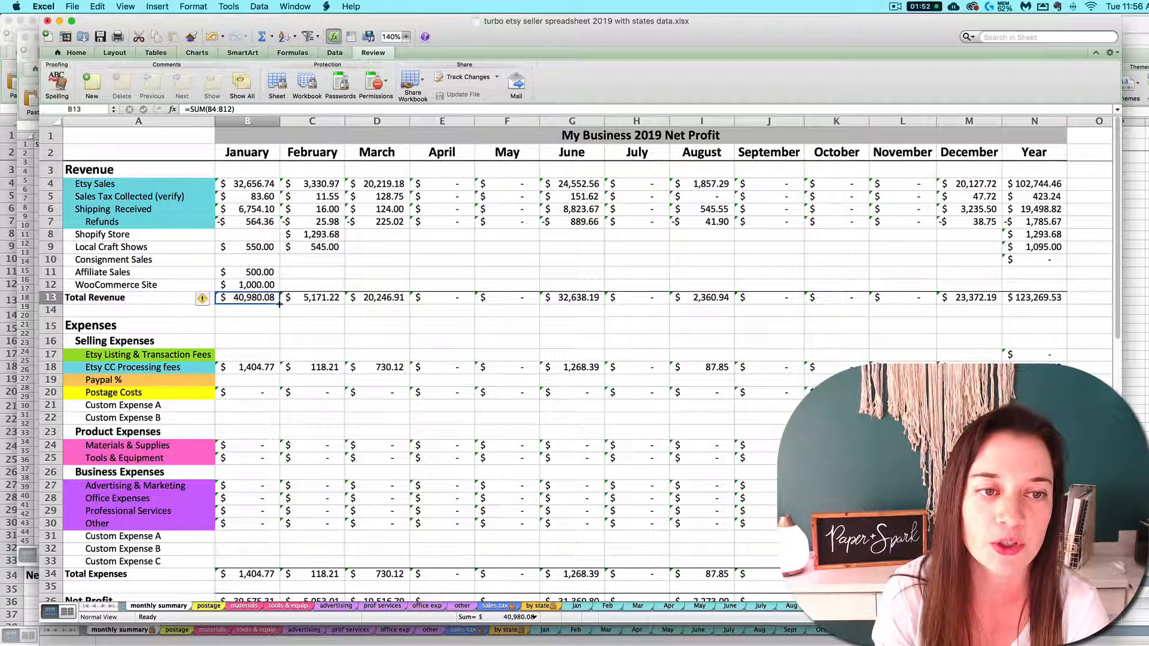
{"action": "left_click_drag", "start_coordinate": [279, 304], "coordinate": [1025, 310]}
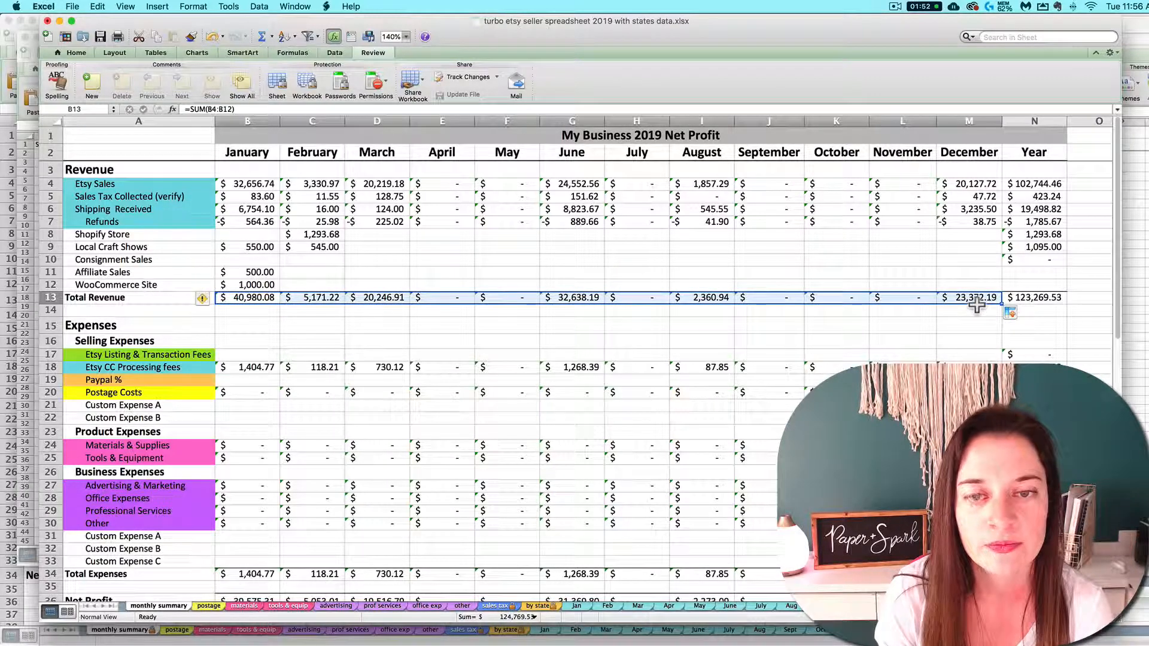
{"action": "left_click", "coordinate": [328, 300]}
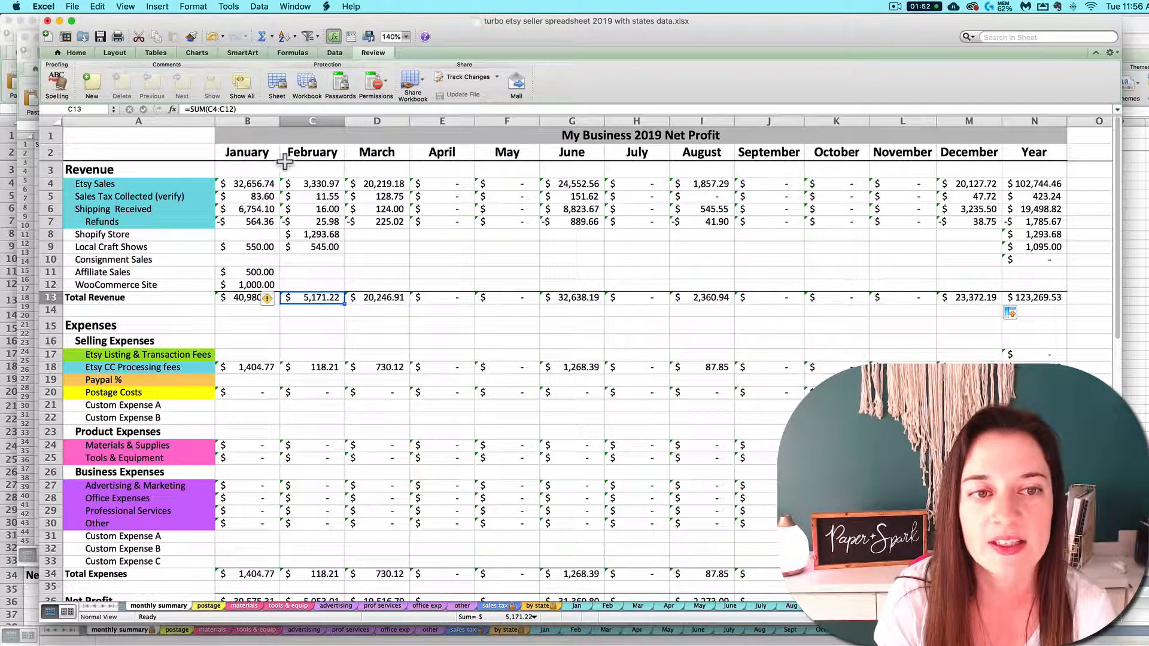
{"action": "left_click", "coordinate": [214, 109]}
{"action": "left_click", "coordinate": [377, 297]}
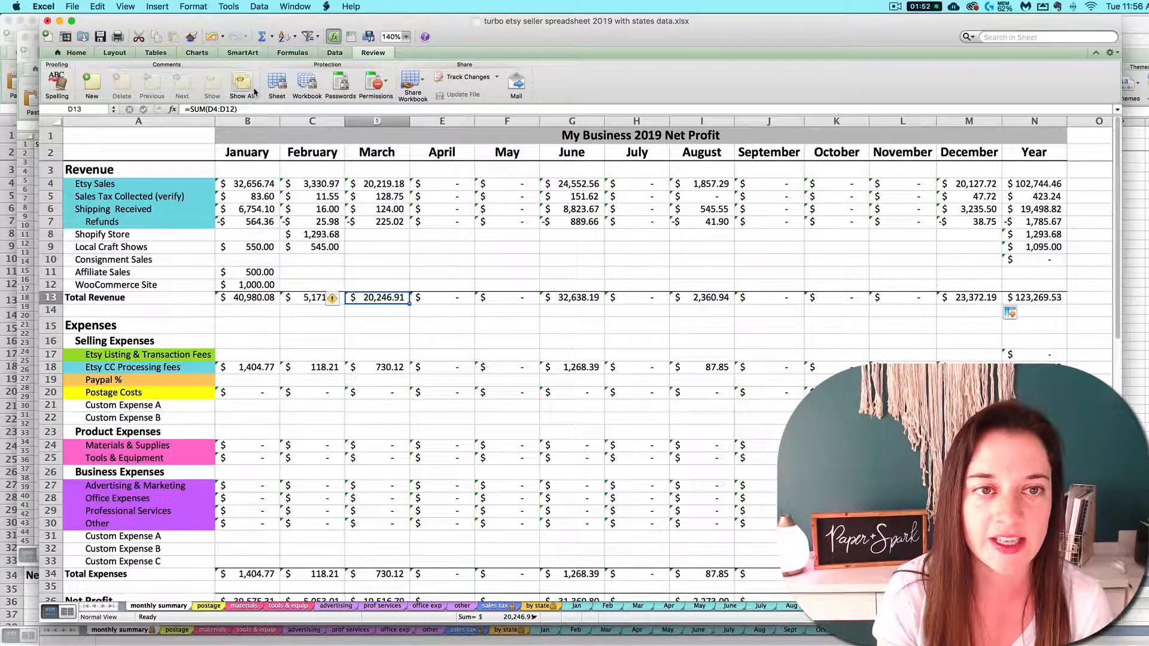
{"action": "double_click", "coordinate": [388, 297]}
{"action": "left_click", "coordinate": [441, 298]}
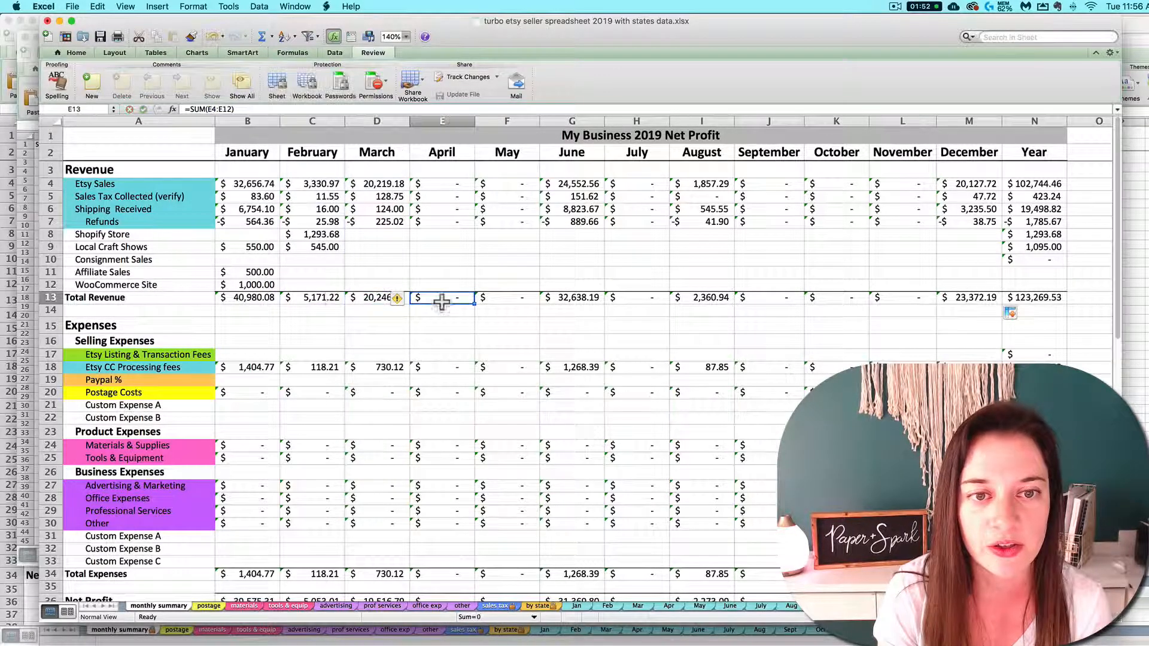
{"action": "left_click", "coordinate": [220, 109]}
{"action": "key", "text": "Return"}
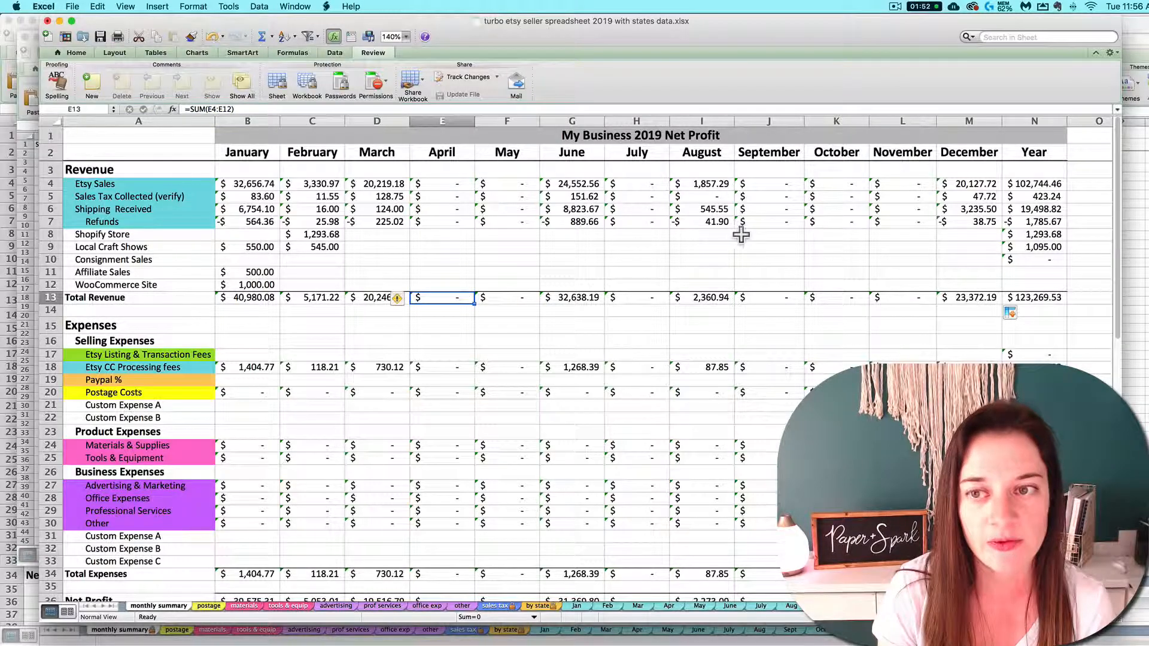
Try filling the Consignment Sales Year formula down into the Affiliate Sales and WooCommerce Site rows, and undo the fill
{"action": "left_click", "coordinate": [1034, 260]}
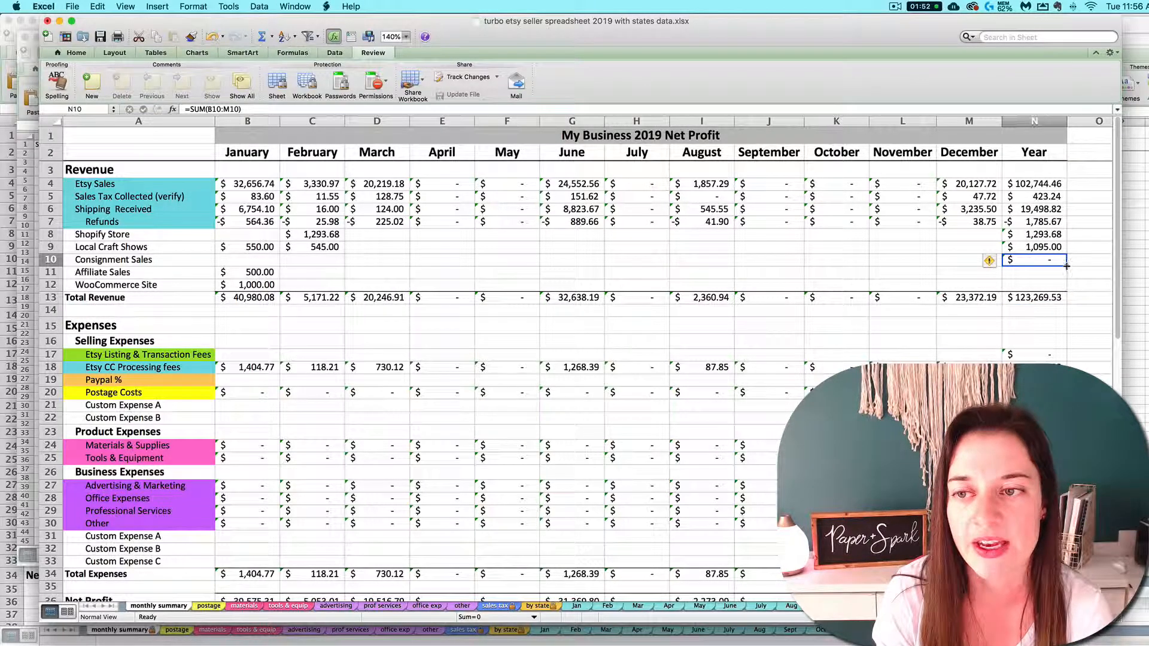
{"action": "left_click_drag", "start_coordinate": [1066, 266], "coordinate": [1075, 278]}
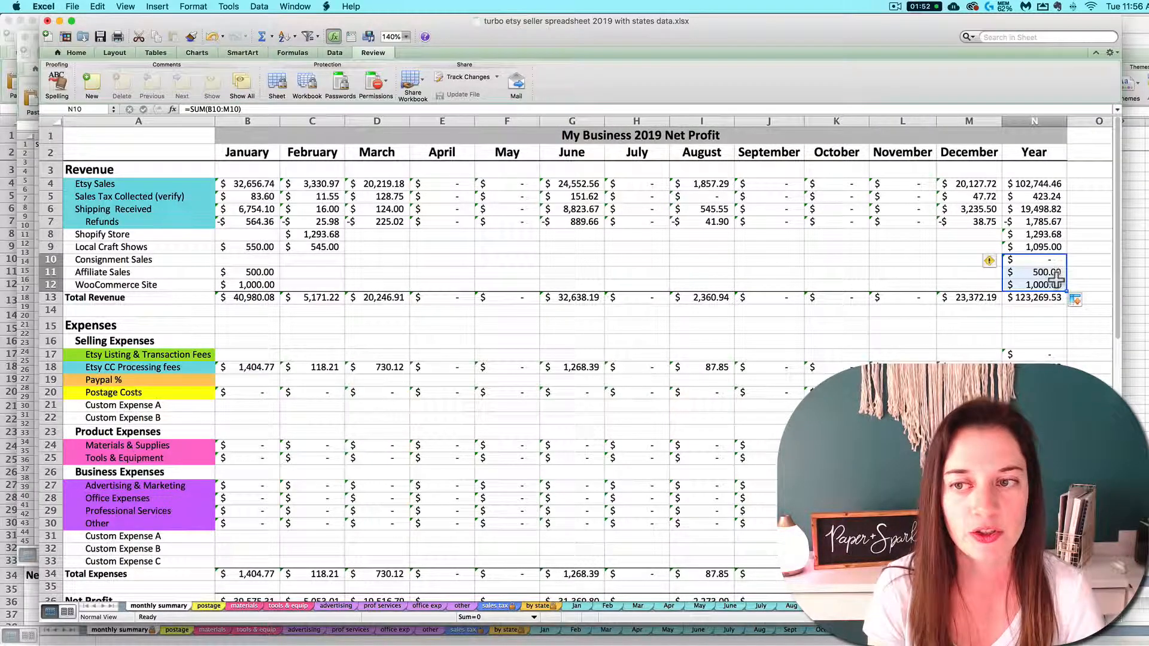
{"action": "key", "text": "super+c"}
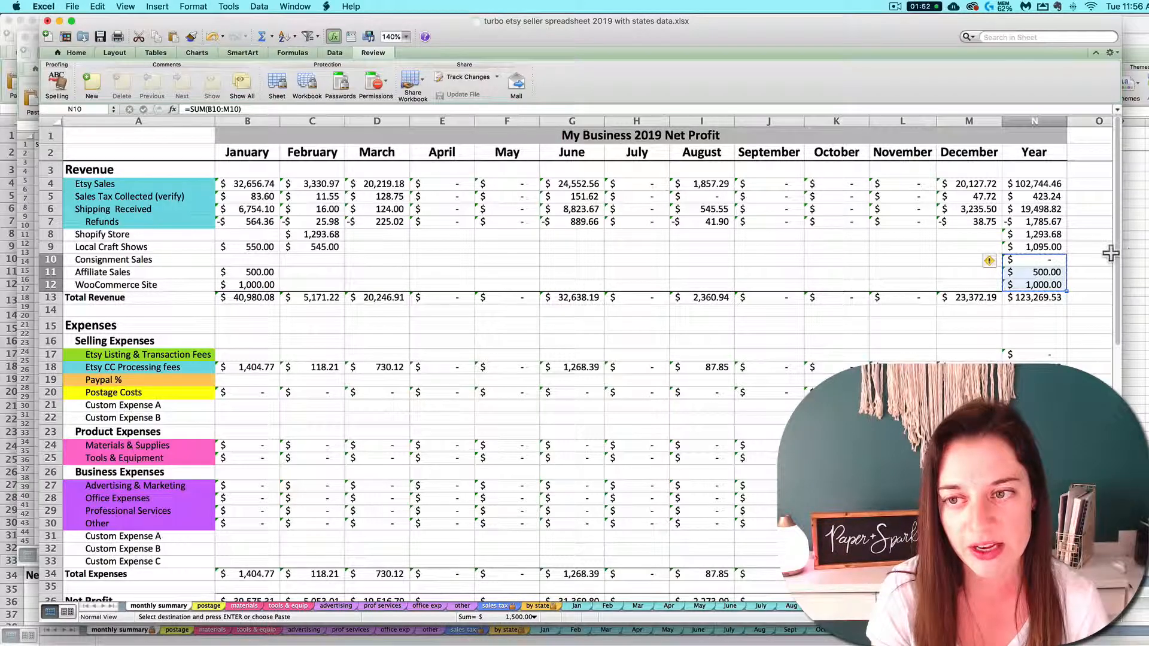
{"action": "key", "text": "super+z"}
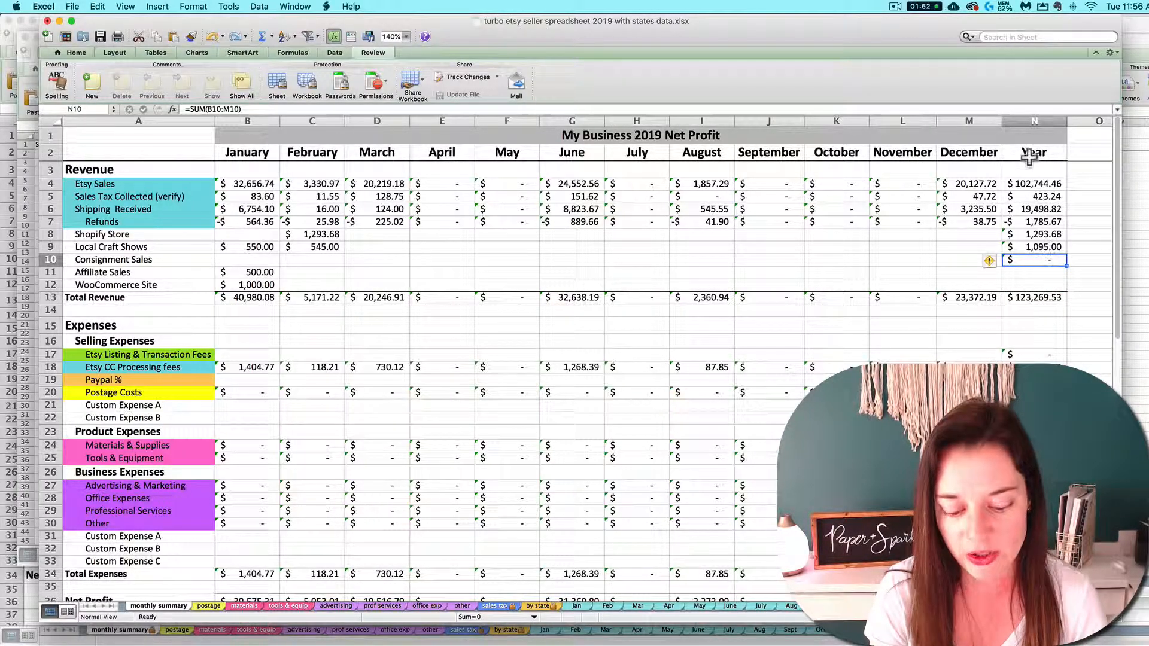
Copy and paste the Consignment Sales Year formula into the Affiliate Sales and WooCommerce Site rows, and check the Affiliate Sales formula
{"action": "right_click", "coordinate": [1041, 261]}
{"action": "left_click", "coordinate": [1064, 276]}
{"action": "left_click_drag", "start_coordinate": [1031, 272], "coordinate": [1031, 289]}
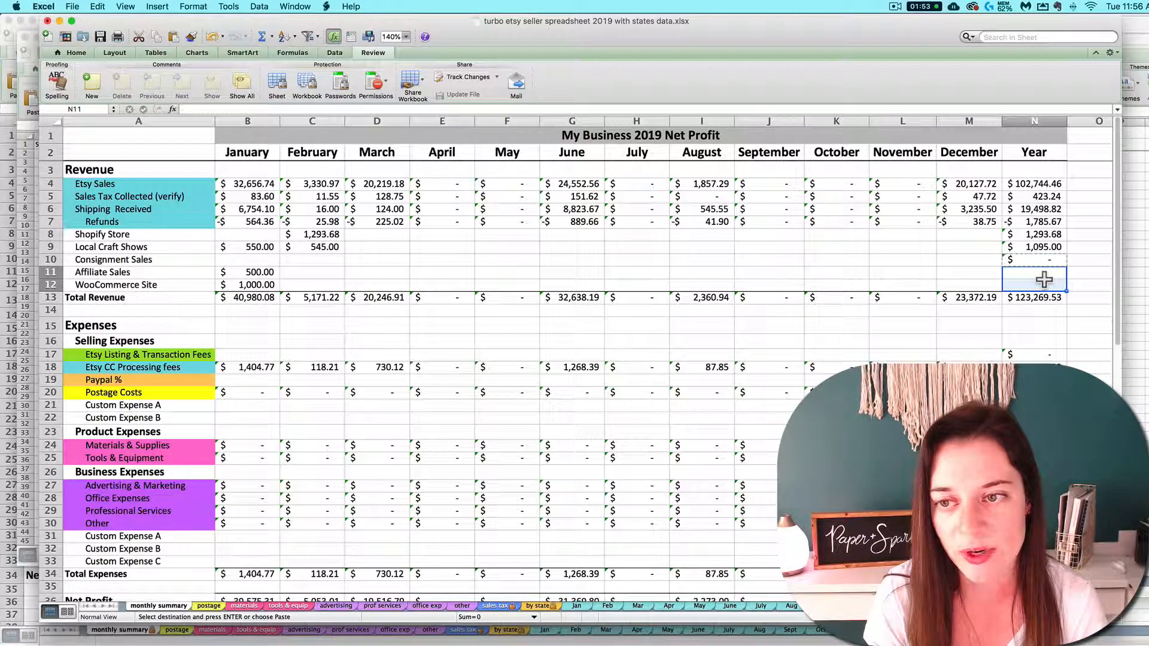
{"action": "right_click", "coordinate": [1044, 279]}
{"action": "left_click", "coordinate": [1071, 306]}
{"action": "left_click", "coordinate": [972, 266]}
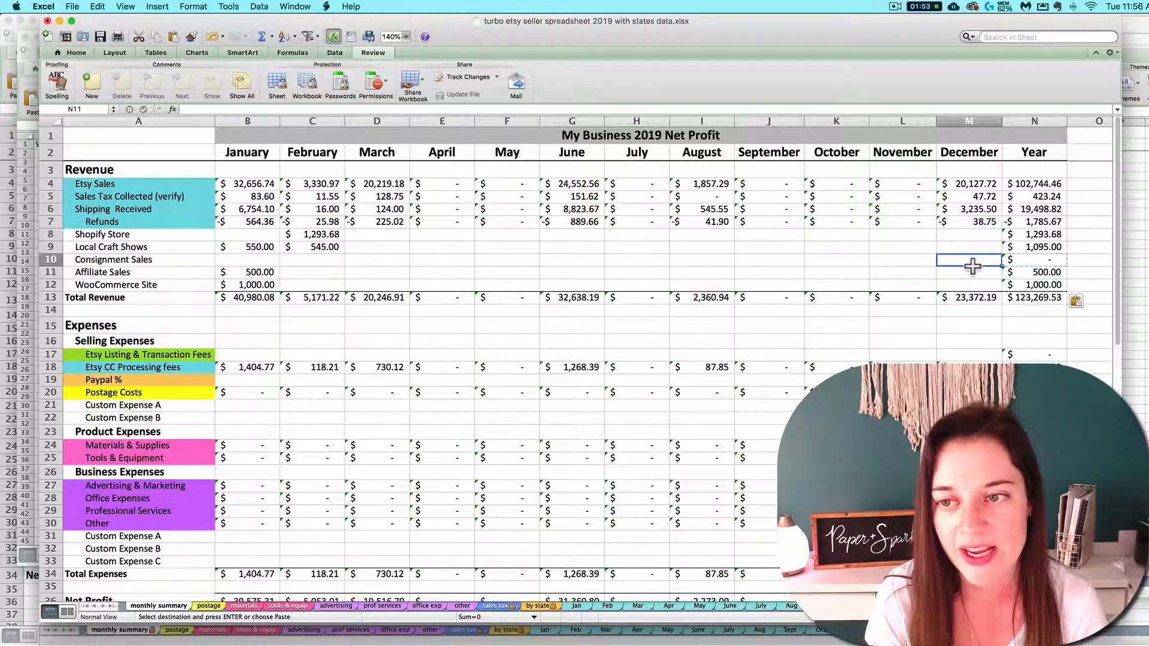
{"action": "left_click", "coordinate": [1029, 274]}
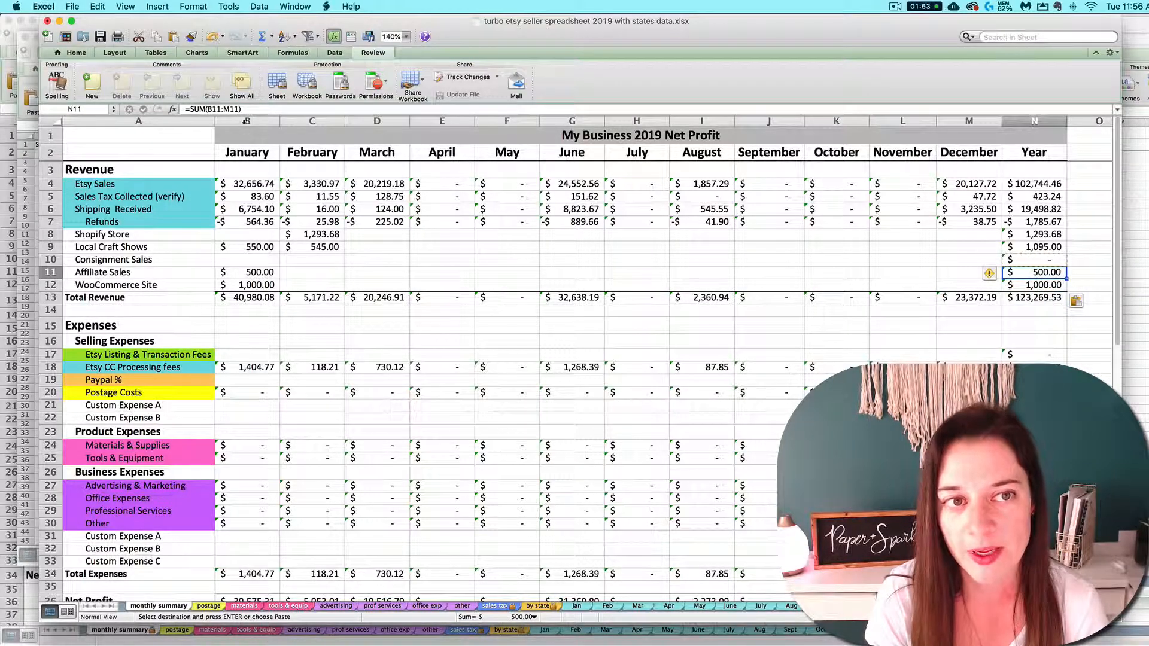
{"action": "left_click", "coordinate": [231, 109]}
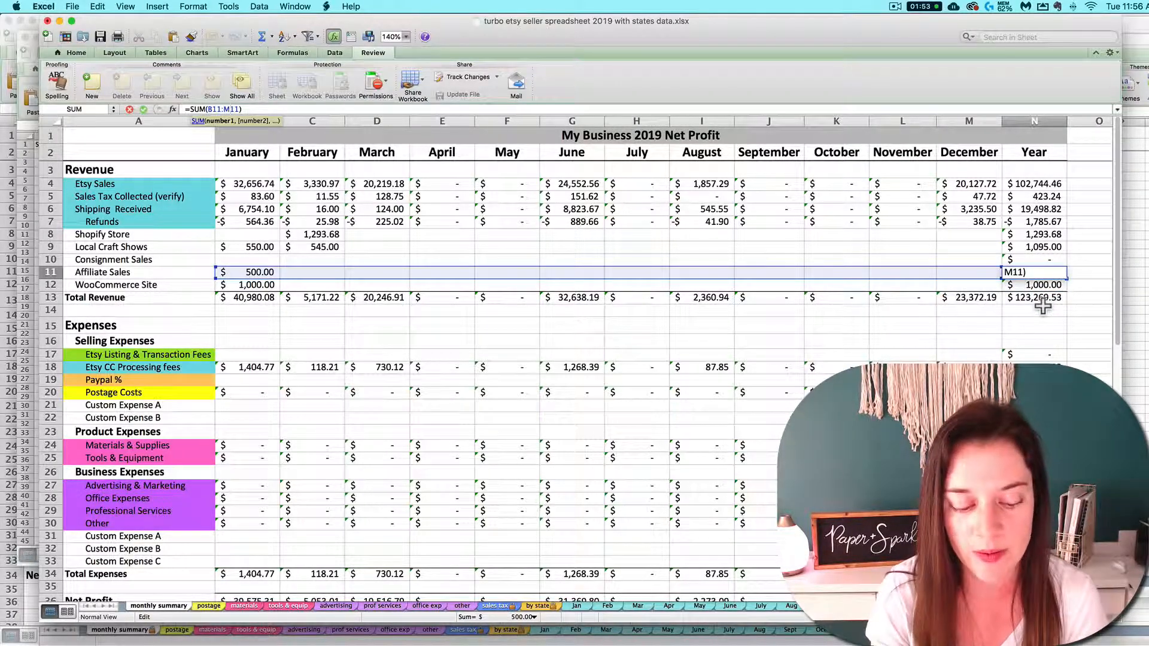
{"action": "key", "text": "Return"}
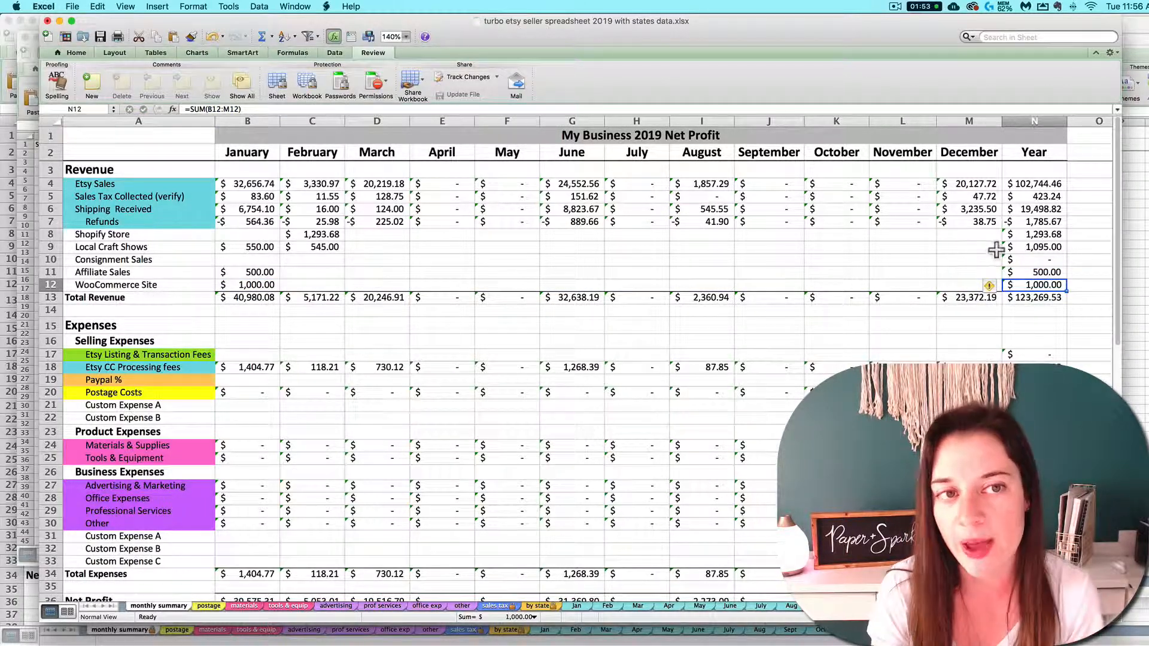
Extend the Total Revenue formula in the Year column to sum N4 through N12
{"action": "left_click", "coordinate": [1027, 299]}
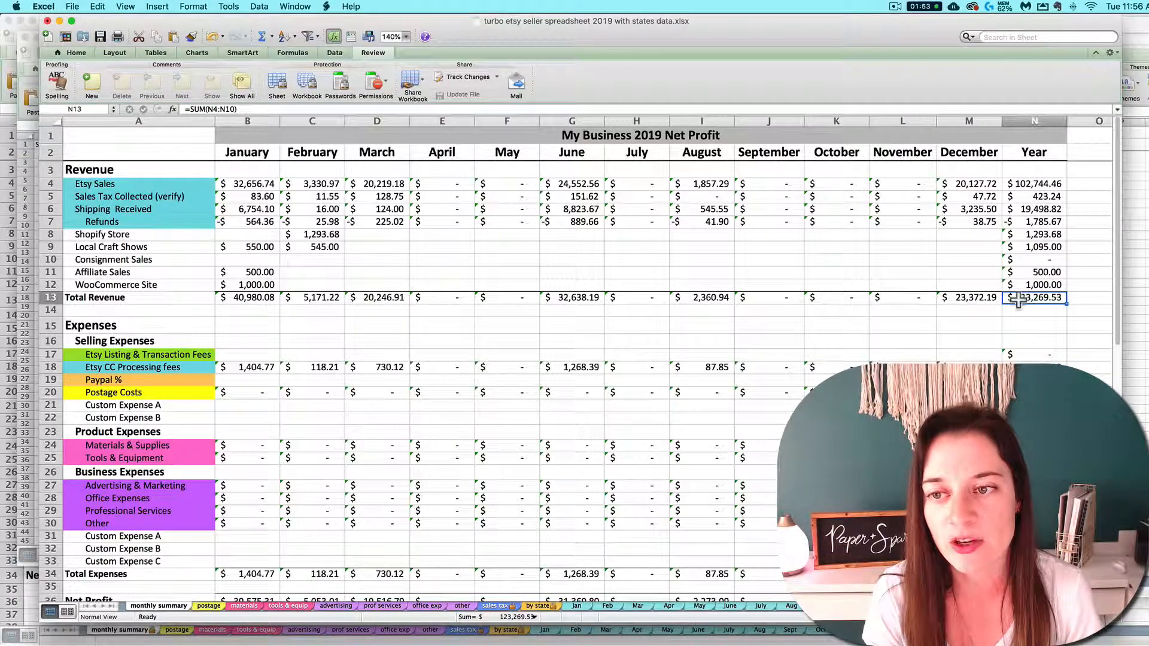
{"action": "double_click", "coordinate": [1041, 301]}
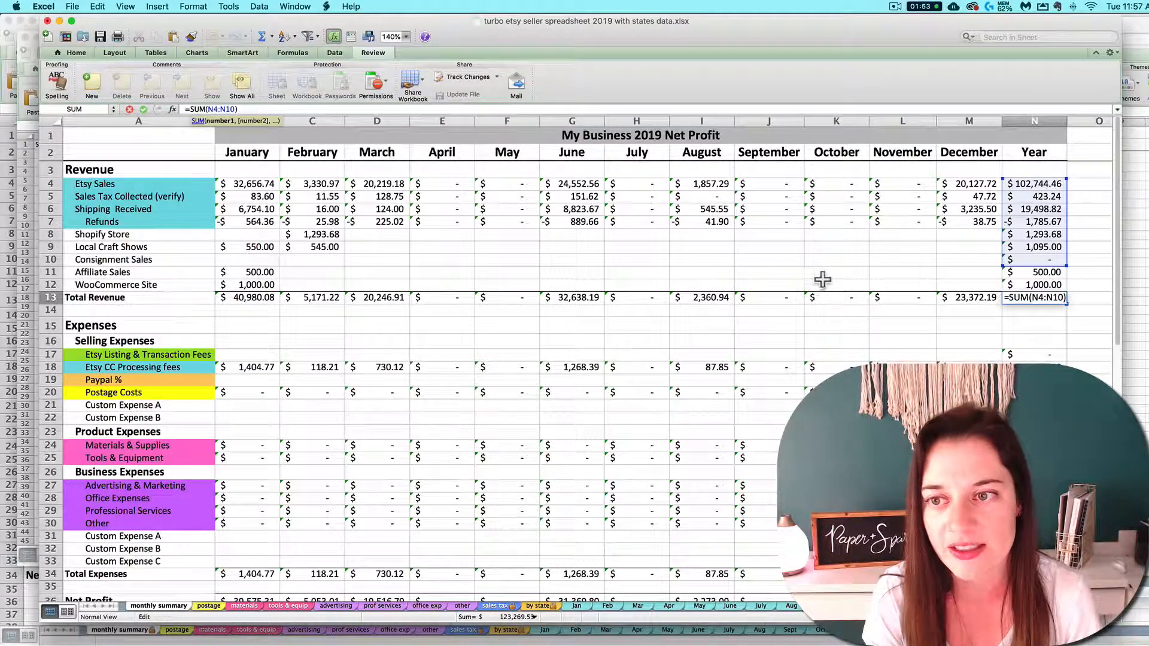
{"action": "left_click_drag", "start_coordinate": [1066, 265], "coordinate": [1073, 294]}
{"action": "key", "text": "Return"}
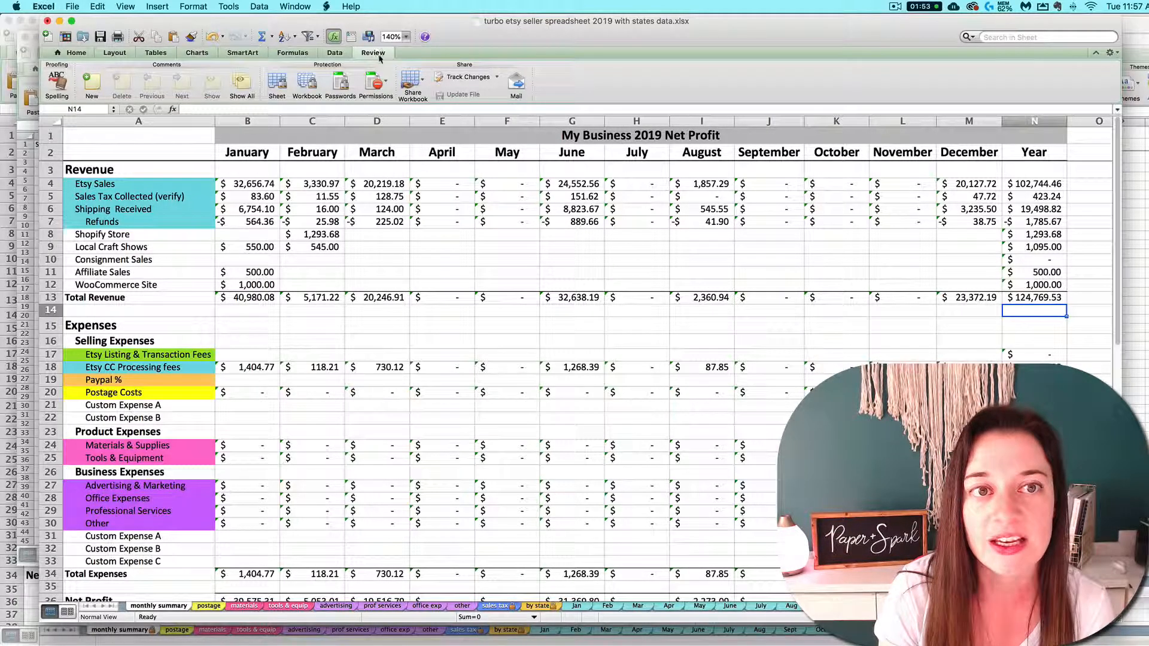
Protect the monthly summary sheet again without a password, keeping the existing permission options
{"action": "left_click", "coordinate": [279, 82]}
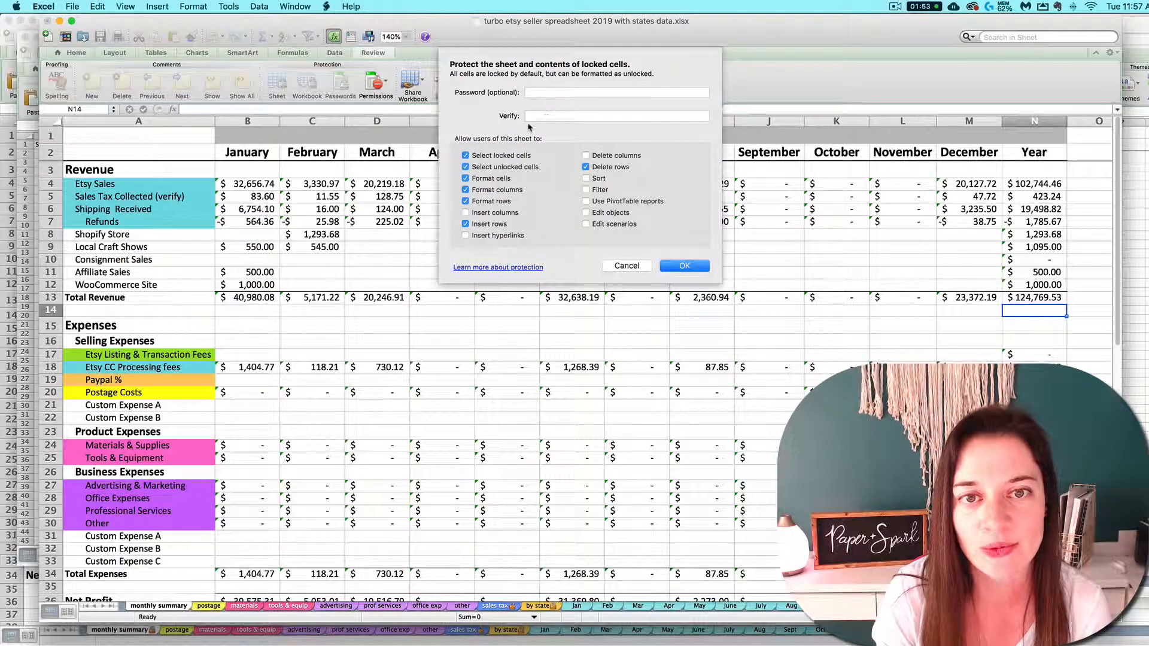
{"action": "left_click", "coordinate": [684, 266]}
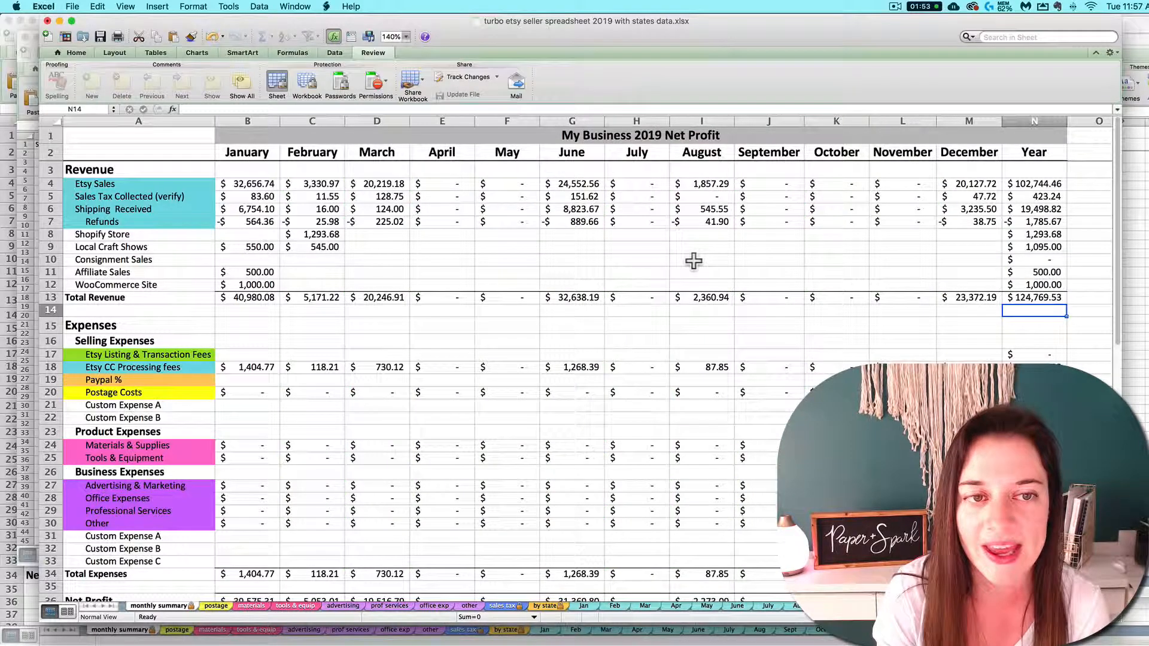
{"action": "left_click", "coordinate": [450, 426]}
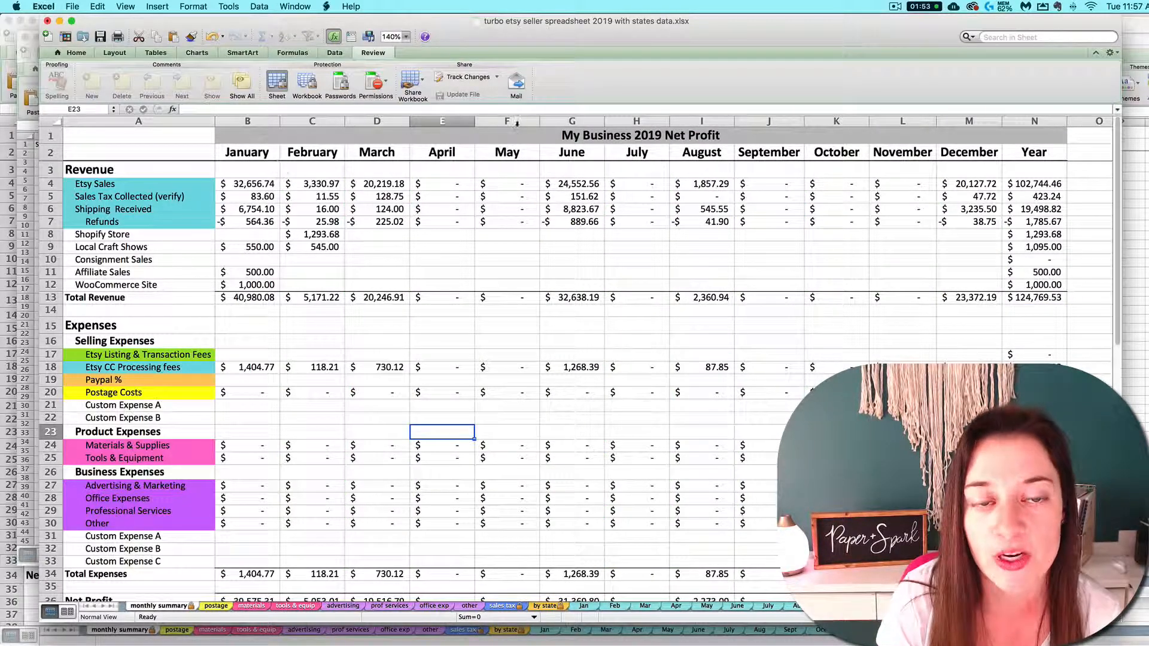